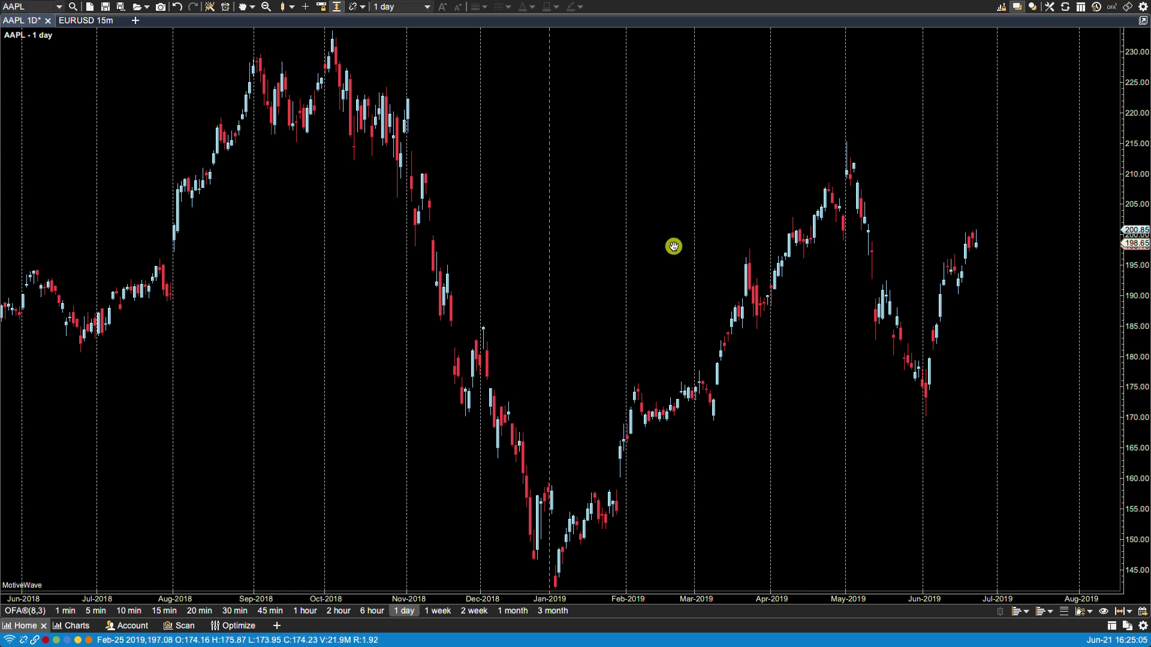
Add a Simple Moving Average (SMA) study via the 'sim' filter and show its Options tab.
mouse_move(240, 3)
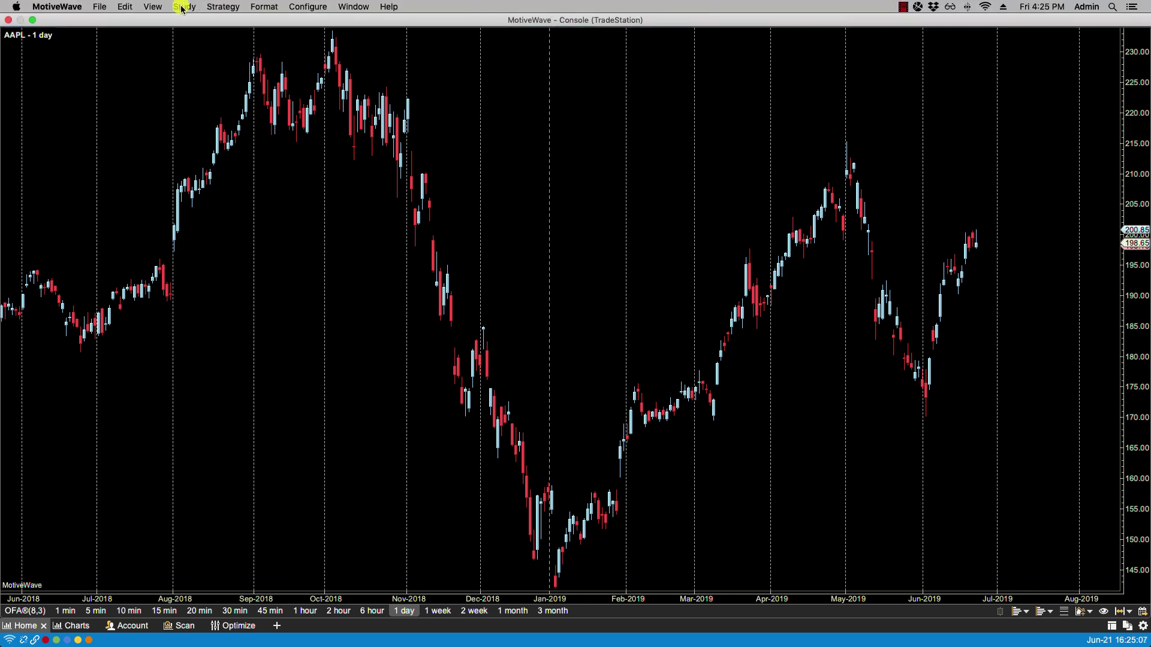
left_click(182, 7)
left_click(191, 21)
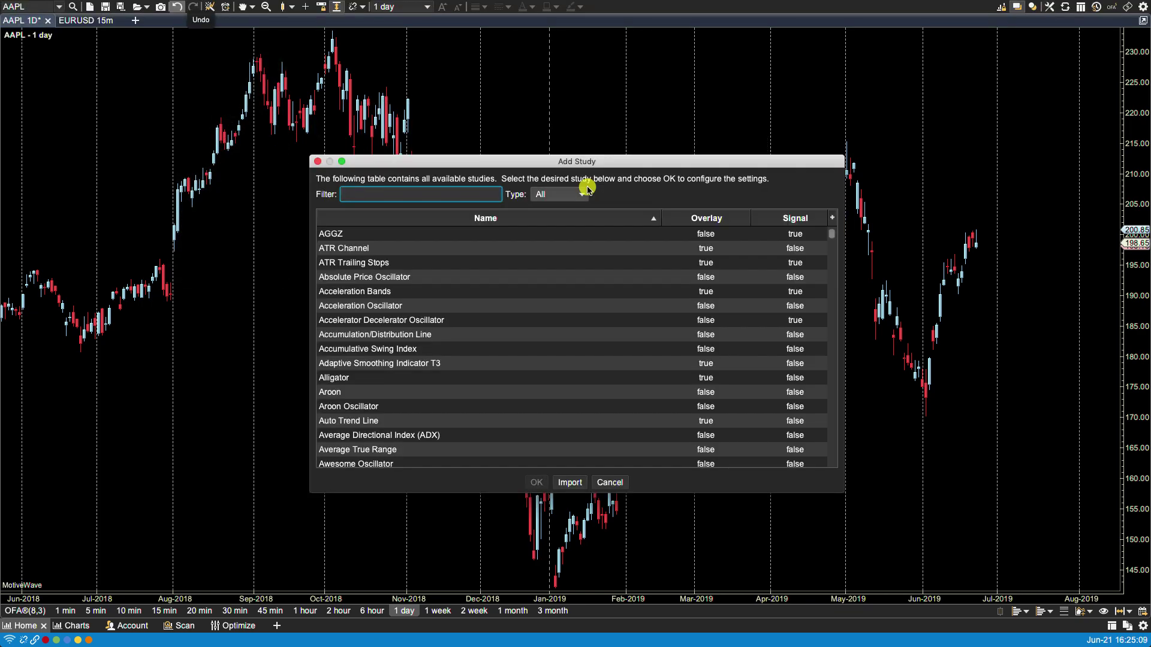
type("sim")
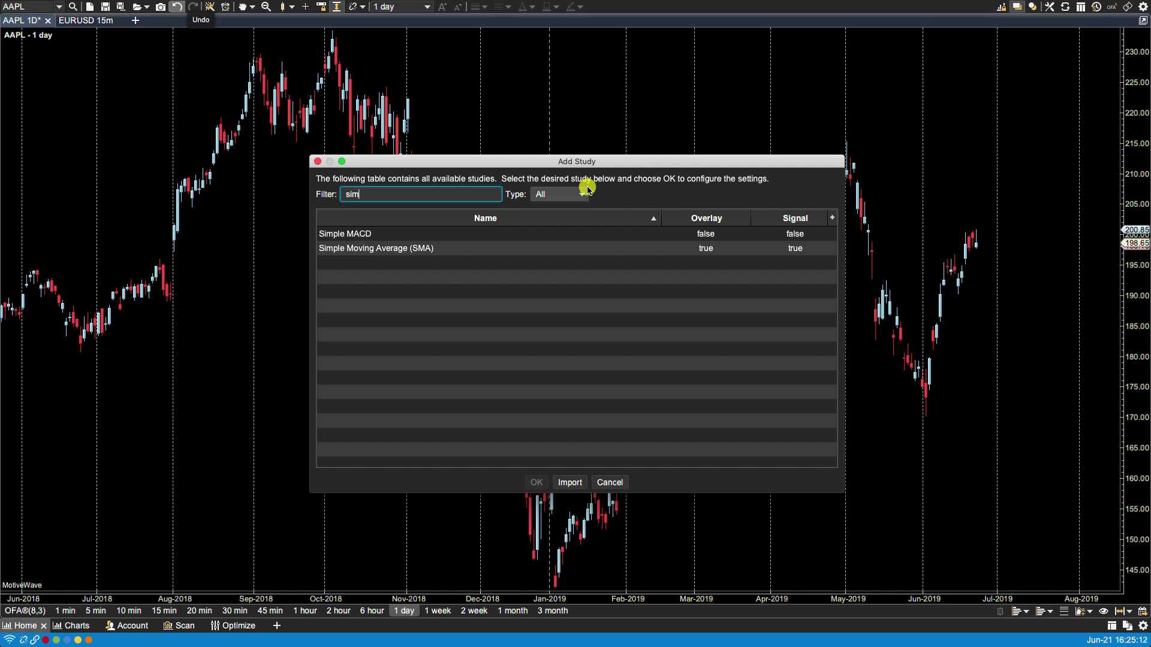
double_click(383, 249)
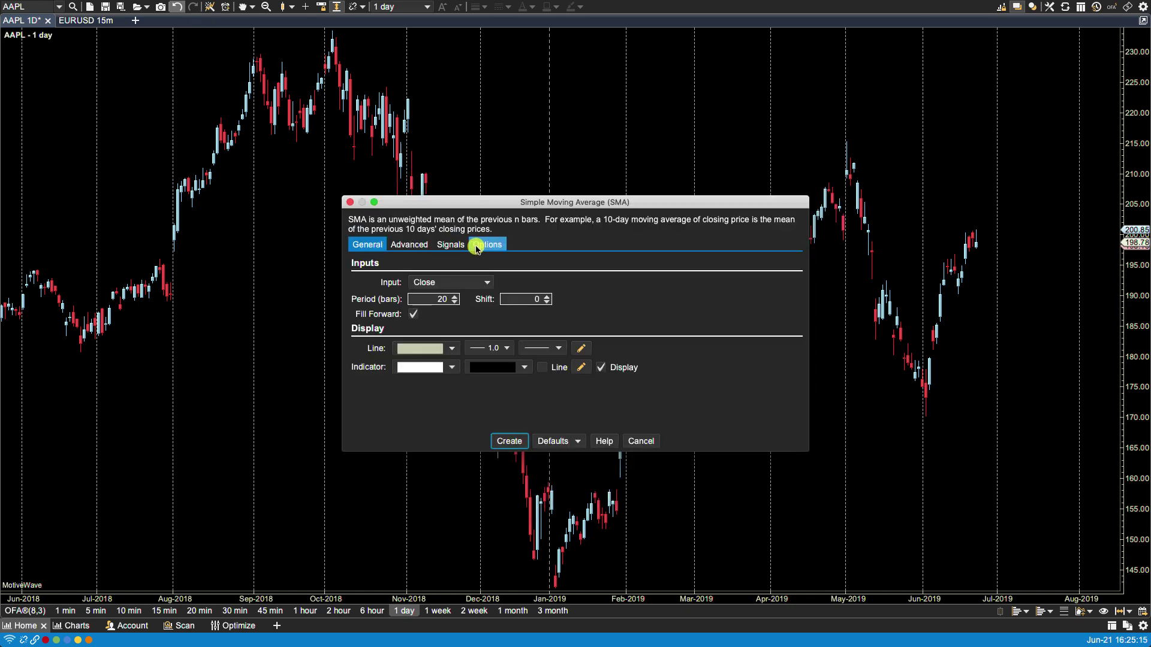
left_click(482, 246)
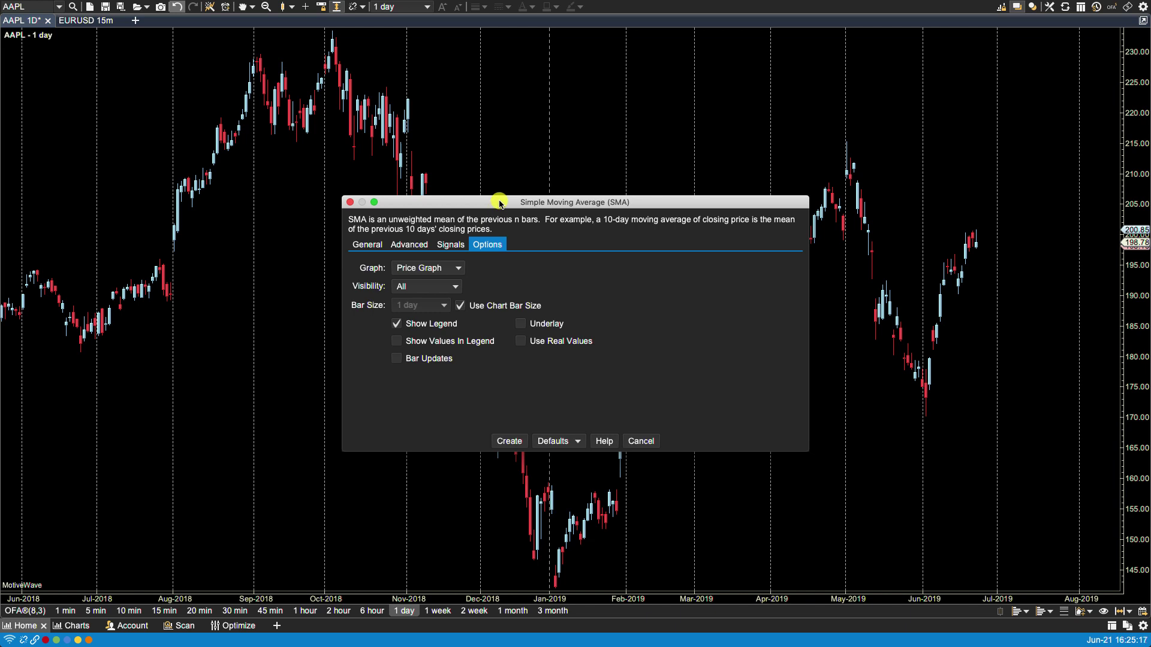
left_click_drag(500, 204, 686, 162)
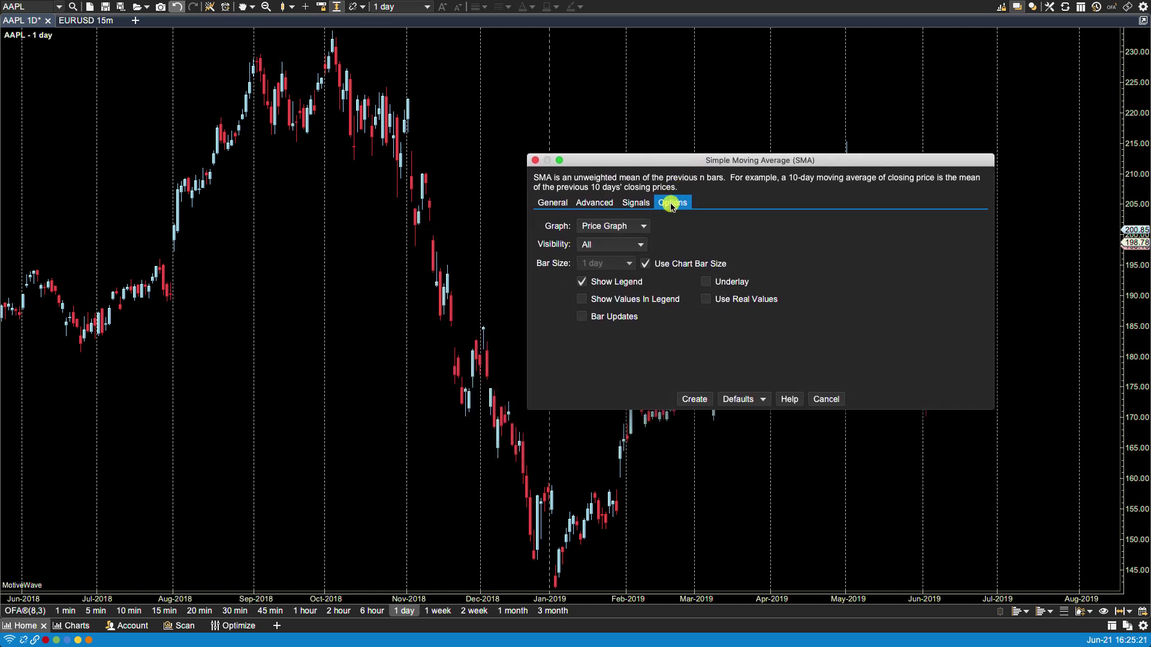
left_click(645, 227)
left_click(622, 229)
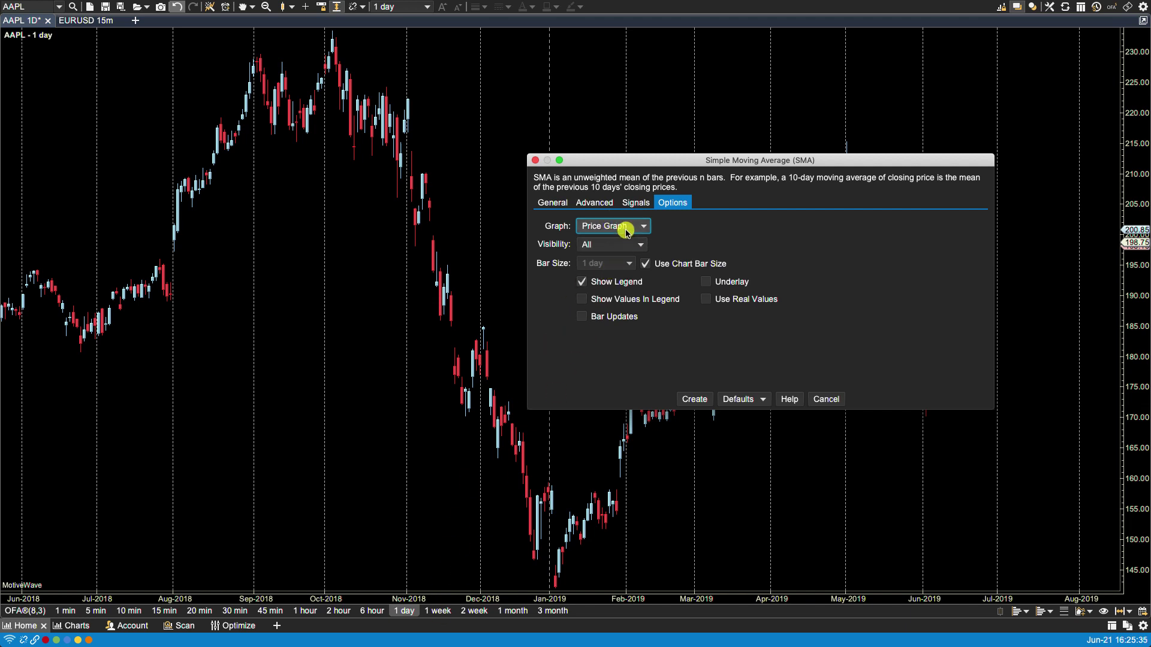
left_click(621, 246)
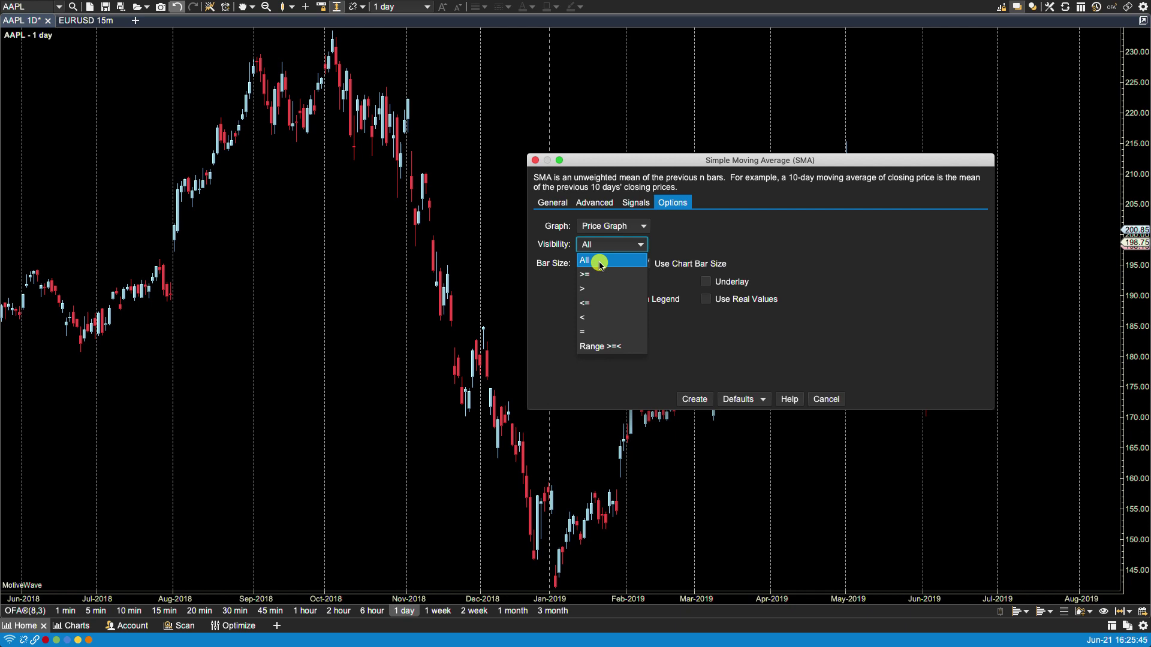
left_click(592, 288)
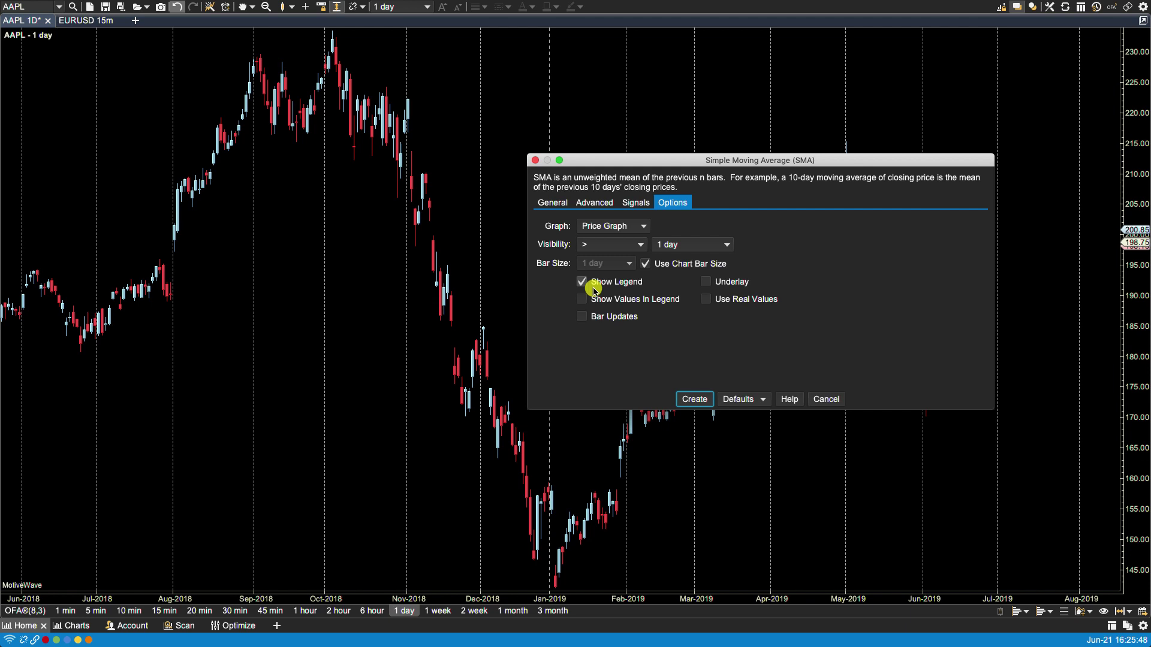
left_click(629, 244)
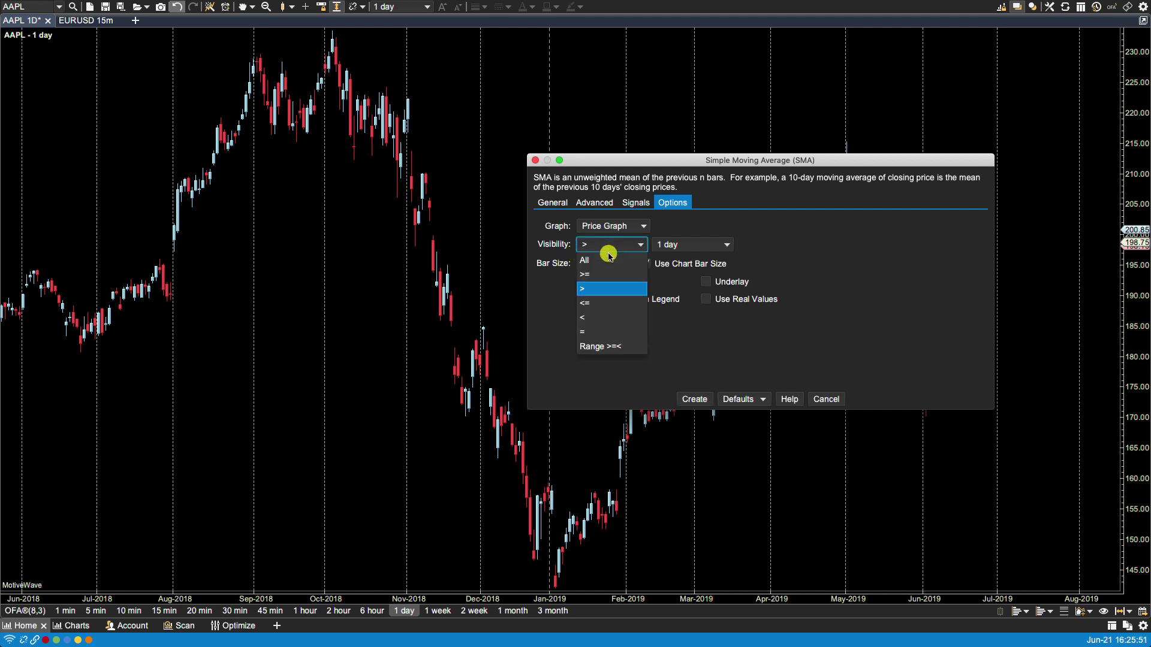
left_click(600, 260)
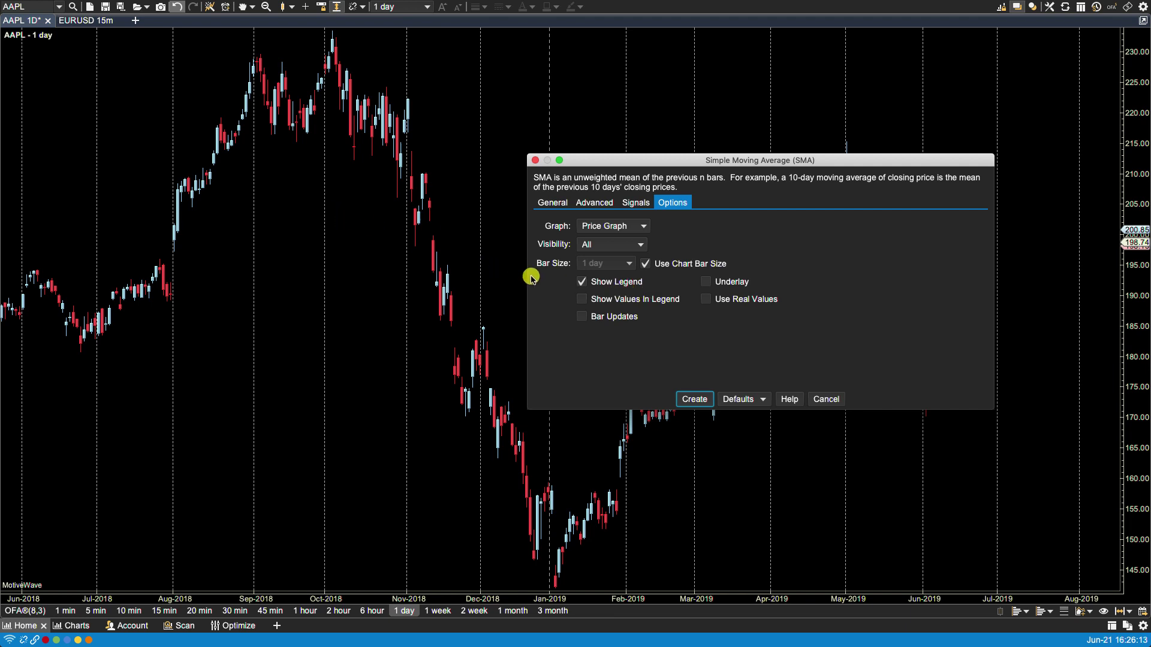
Create the SMA(C,20) study on the chart, then enable Show Values In Legend in its Options.
left_click(694, 400)
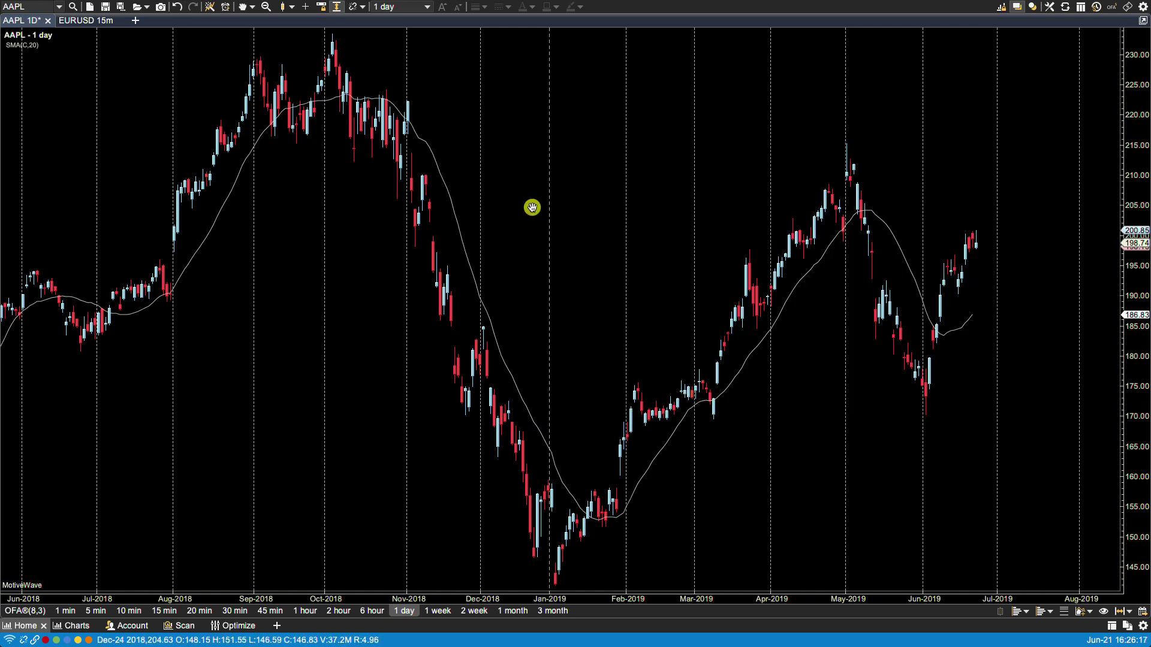
double_click(762, 340)
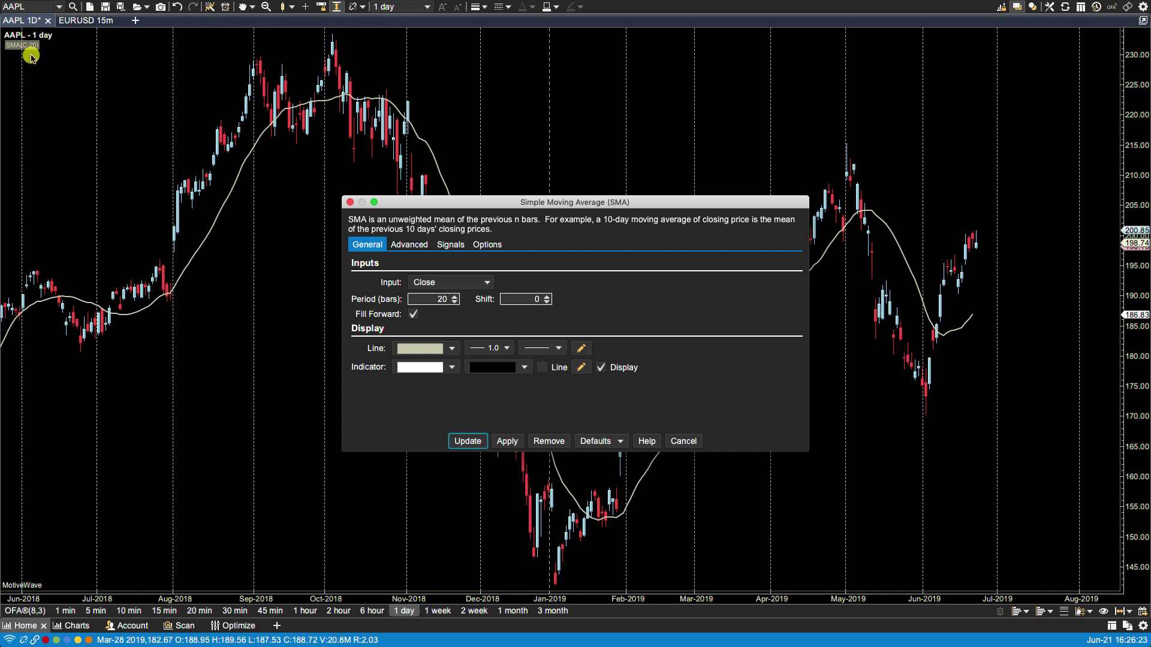
left_click(484, 244)
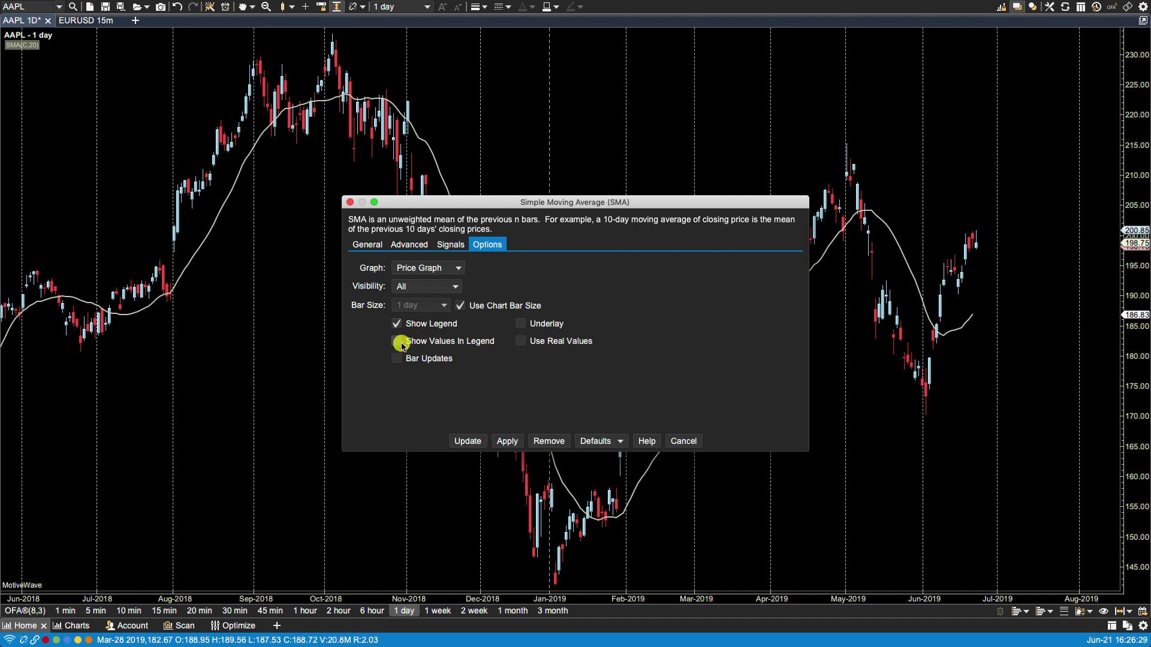
left_click(507, 443)
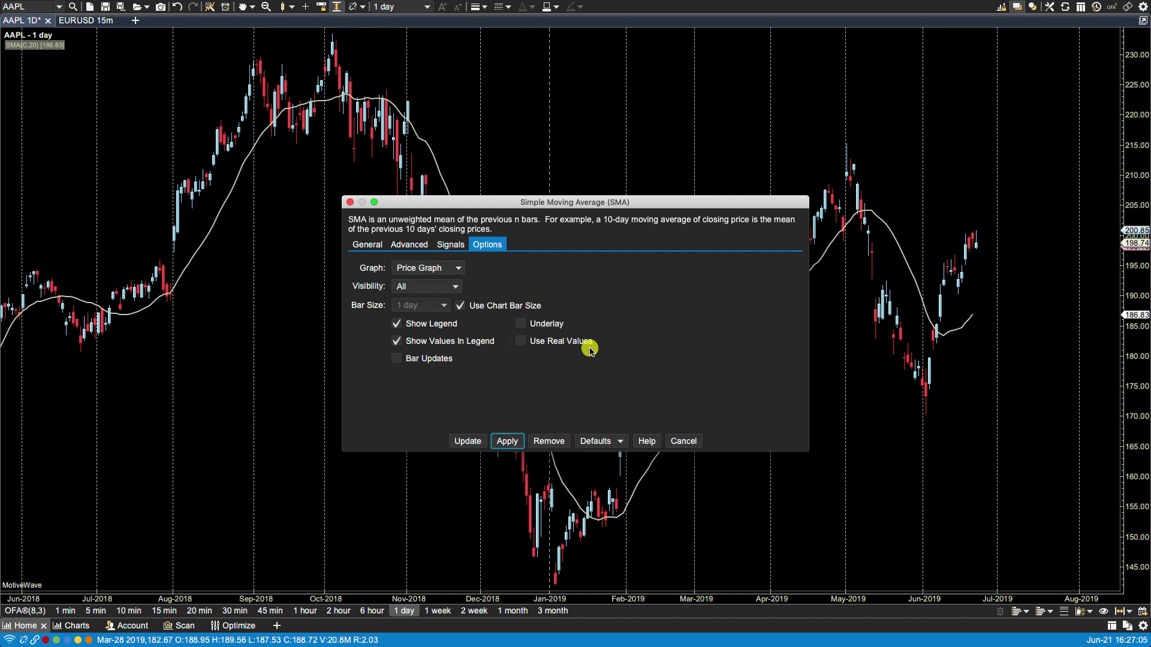
Enable Bar Updates for the SMA, and try Underlay on before switching it back off.
left_click(433, 359)
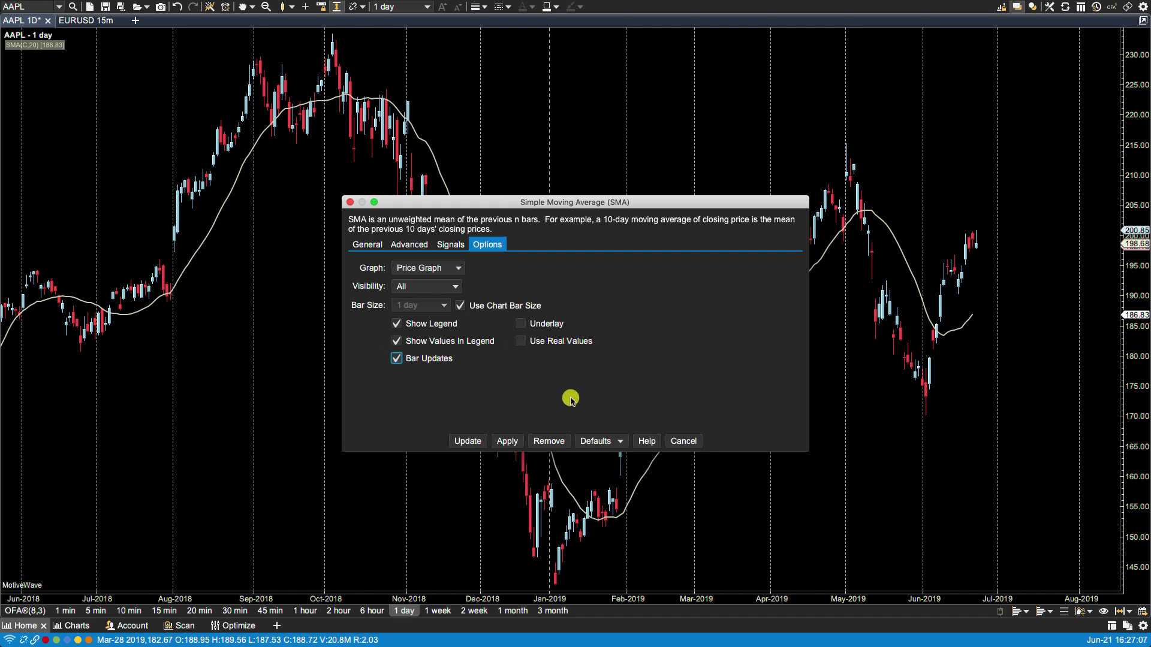
left_click(508, 442)
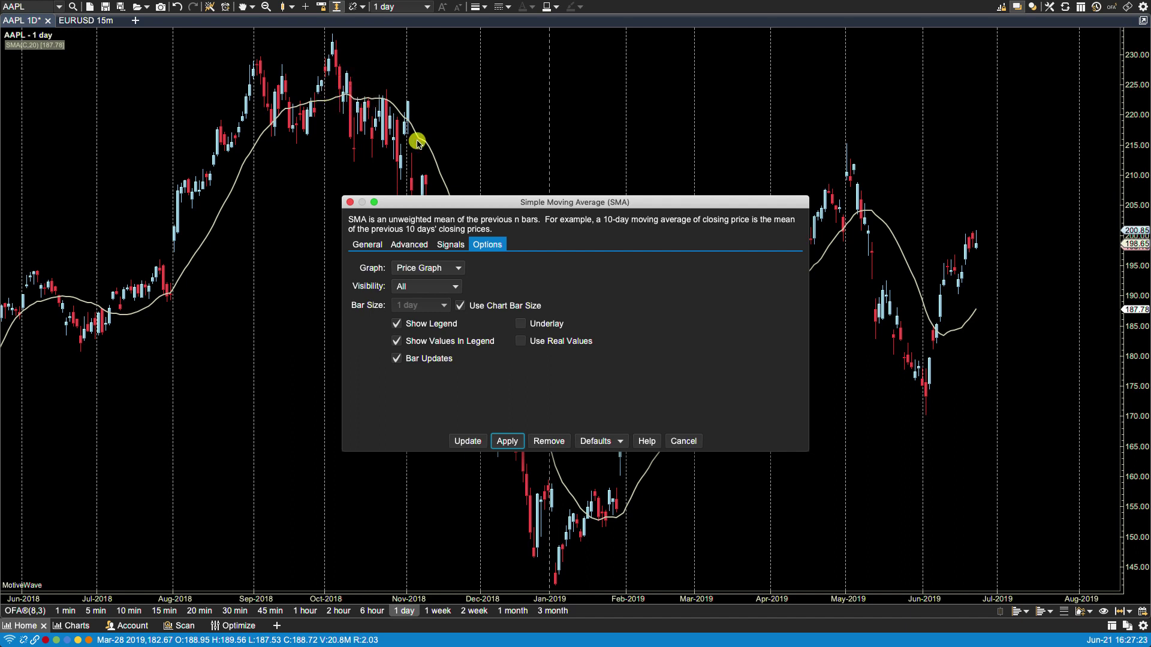
left_click(520, 324)
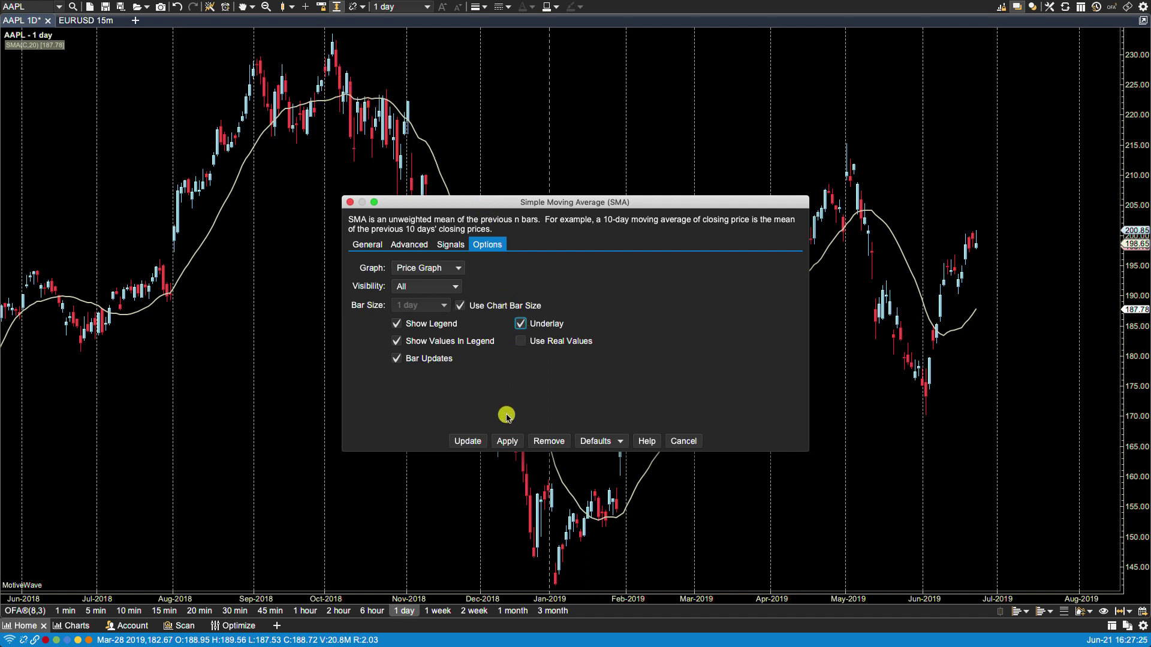
left_click(506, 442)
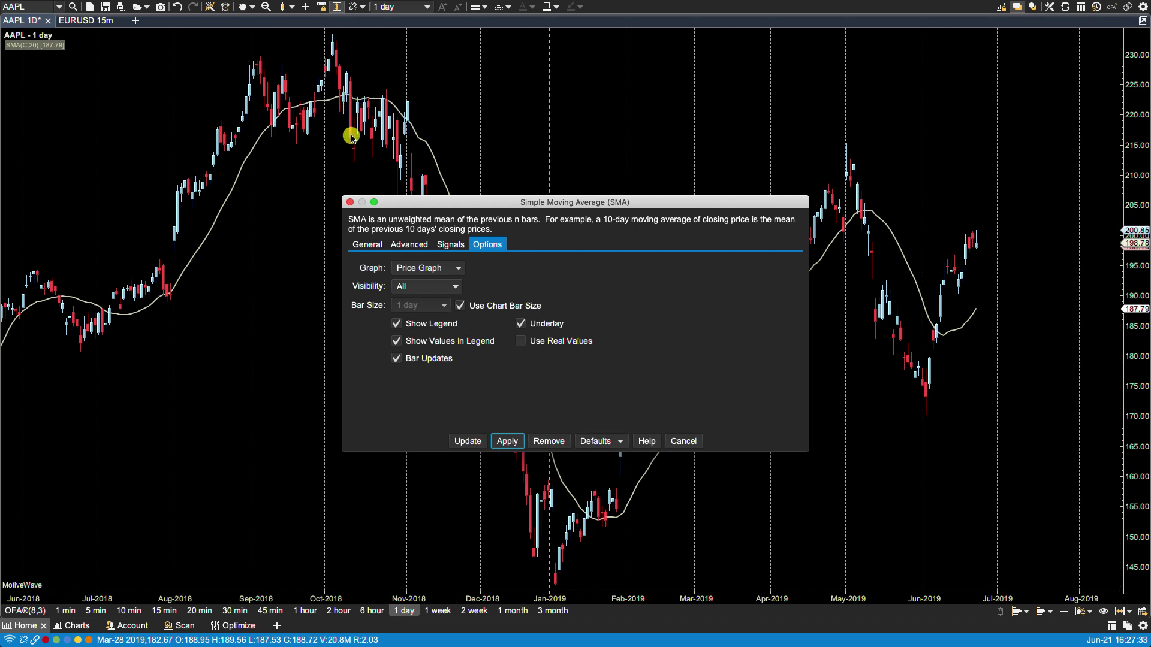
left_click(519, 324)
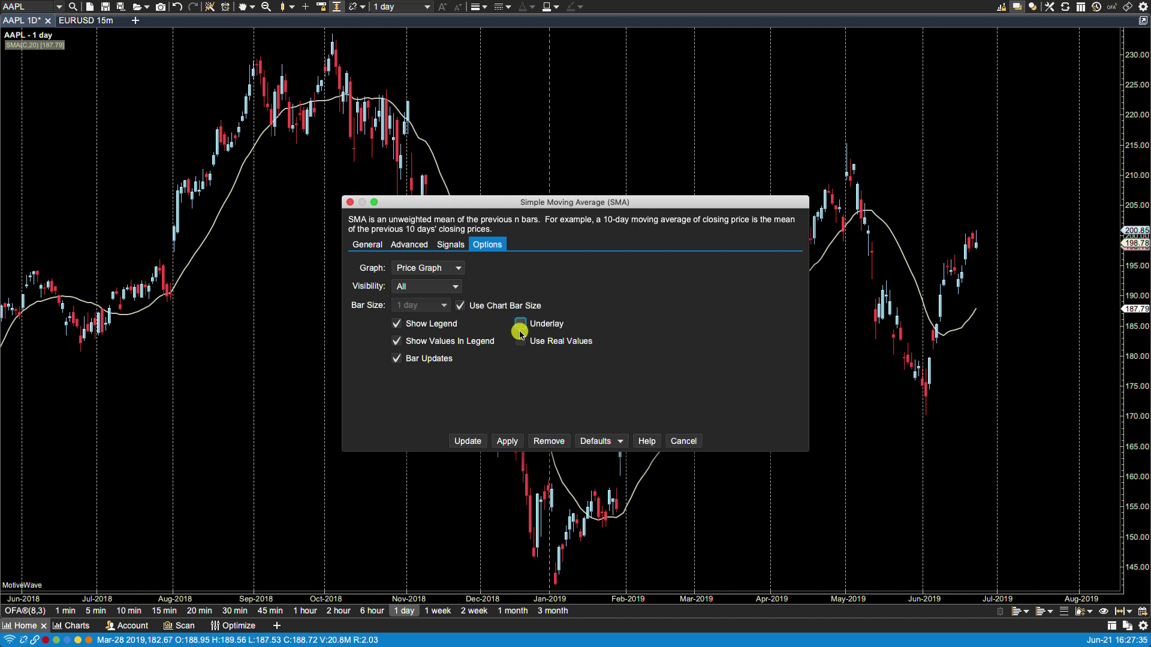
left_click(506, 440)
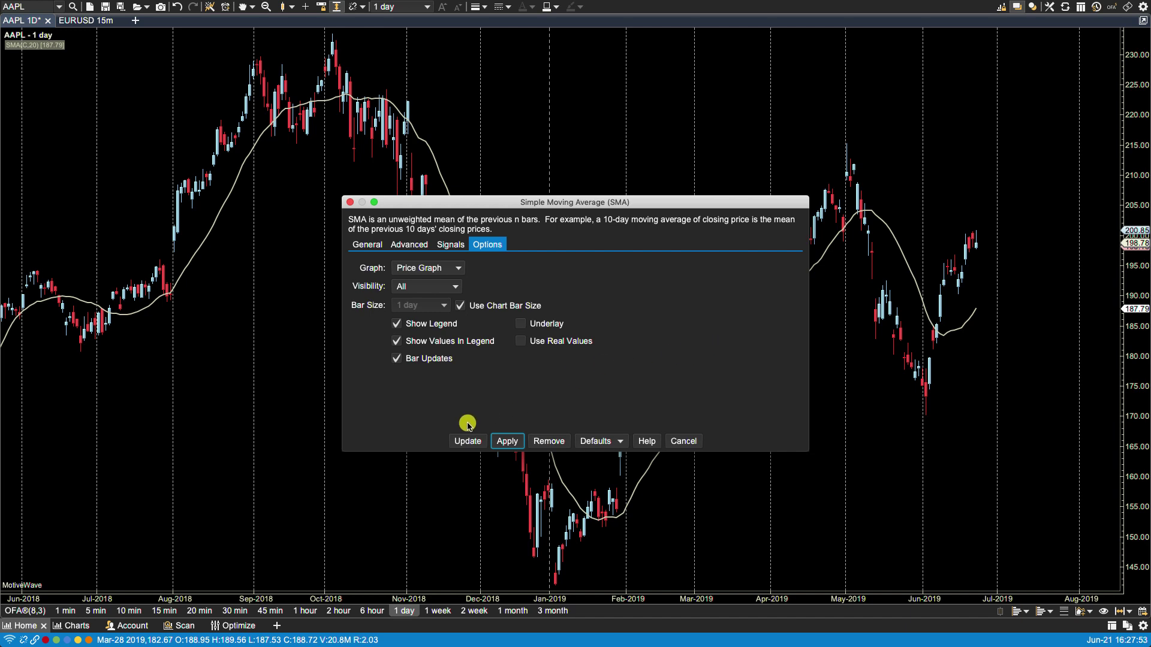
Save the SMA settings and choose Simple MACD from the Add Study list filtered by 'macd'.
left_click(465, 440)
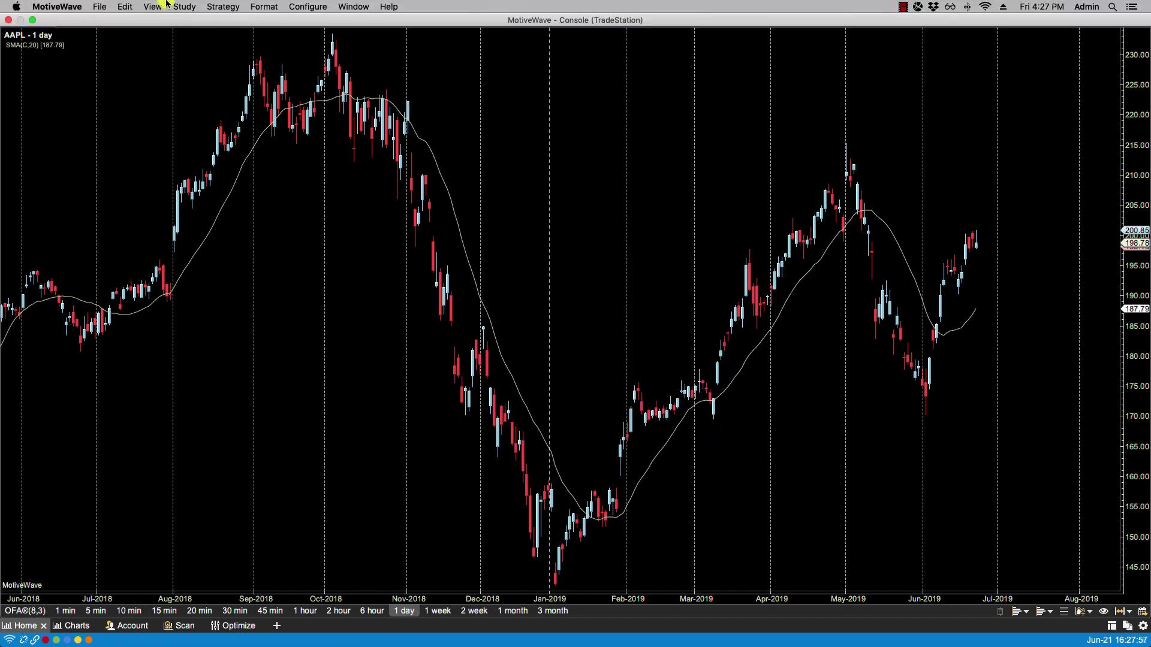
left_click(181, 7)
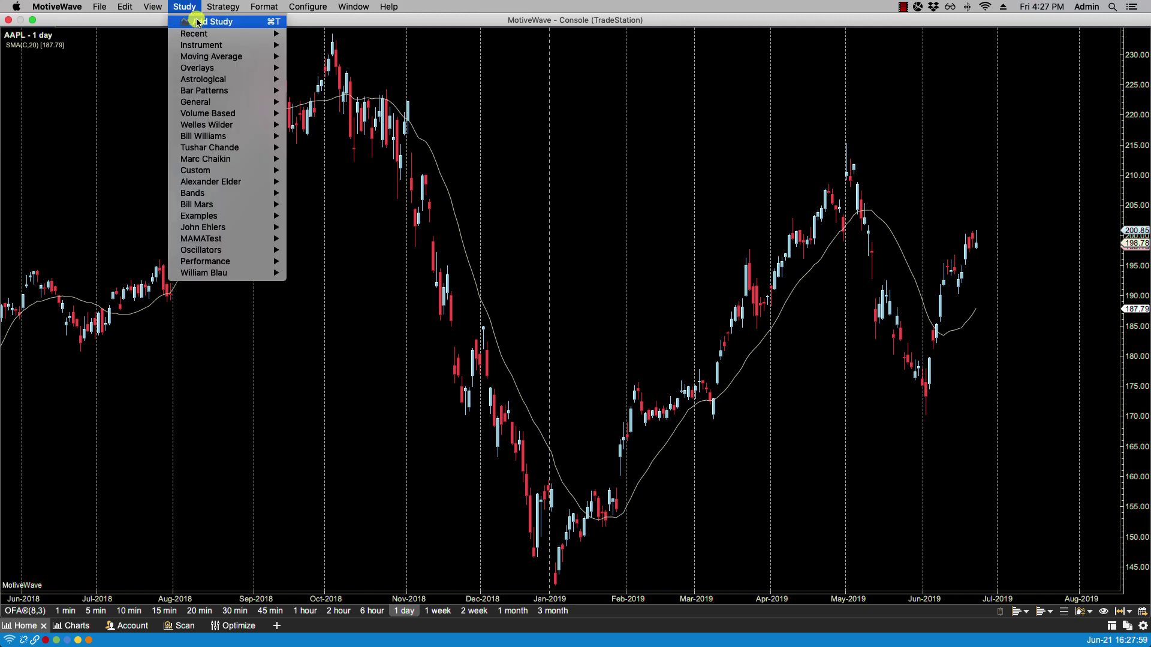
left_click(198, 22)
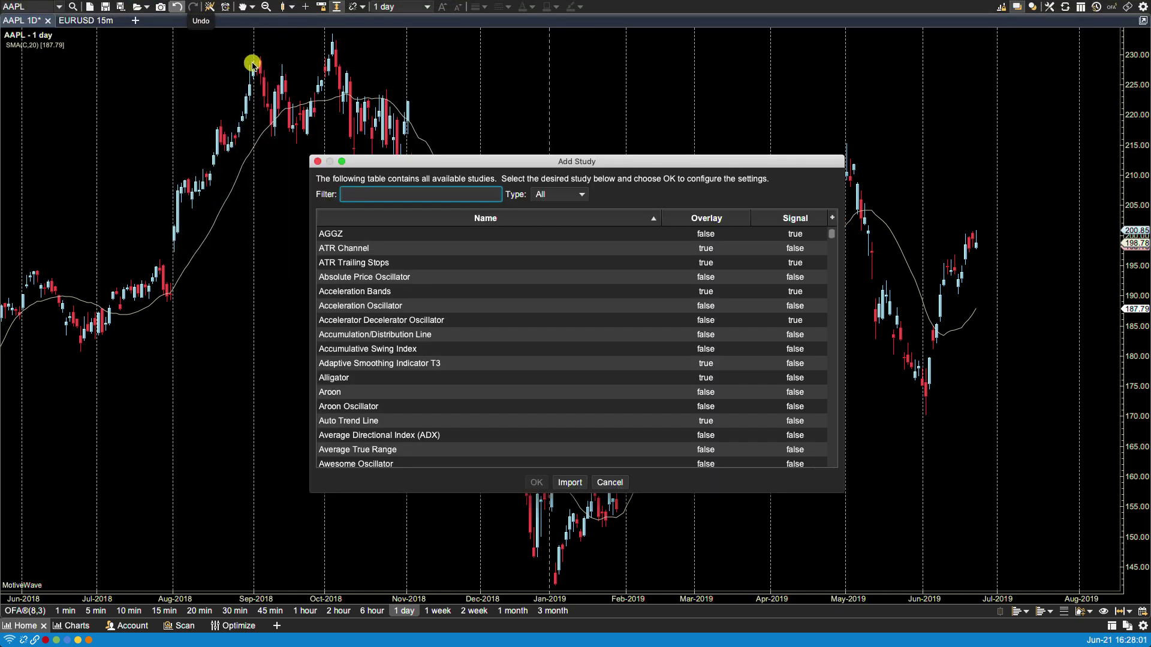
type("ma")
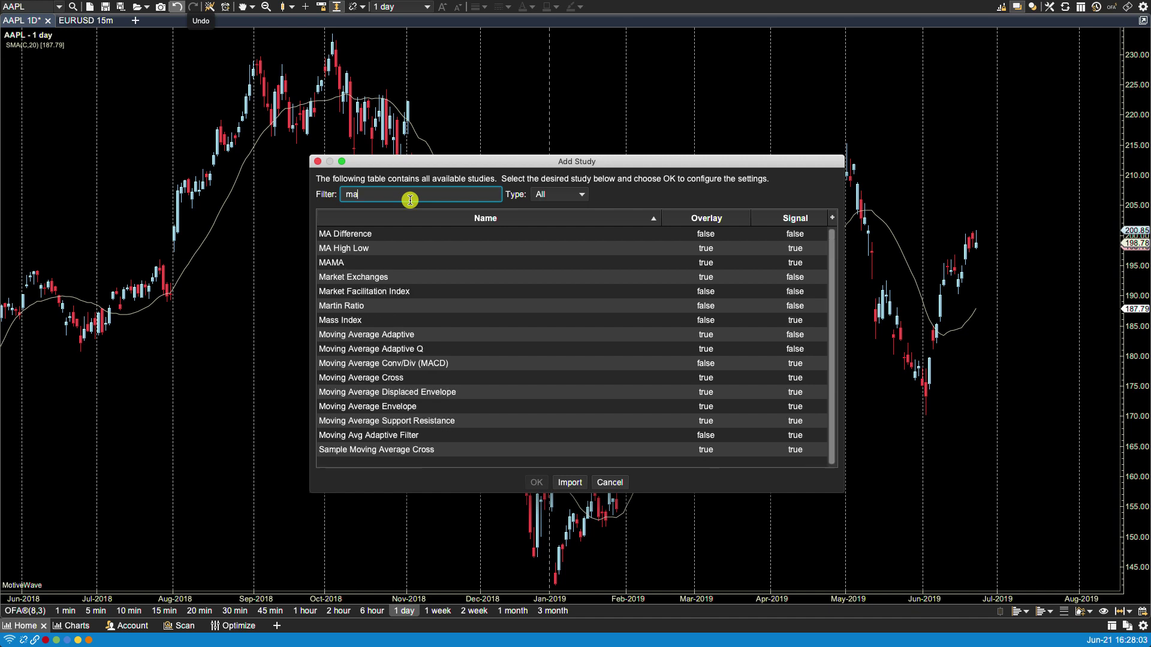
type("cd")
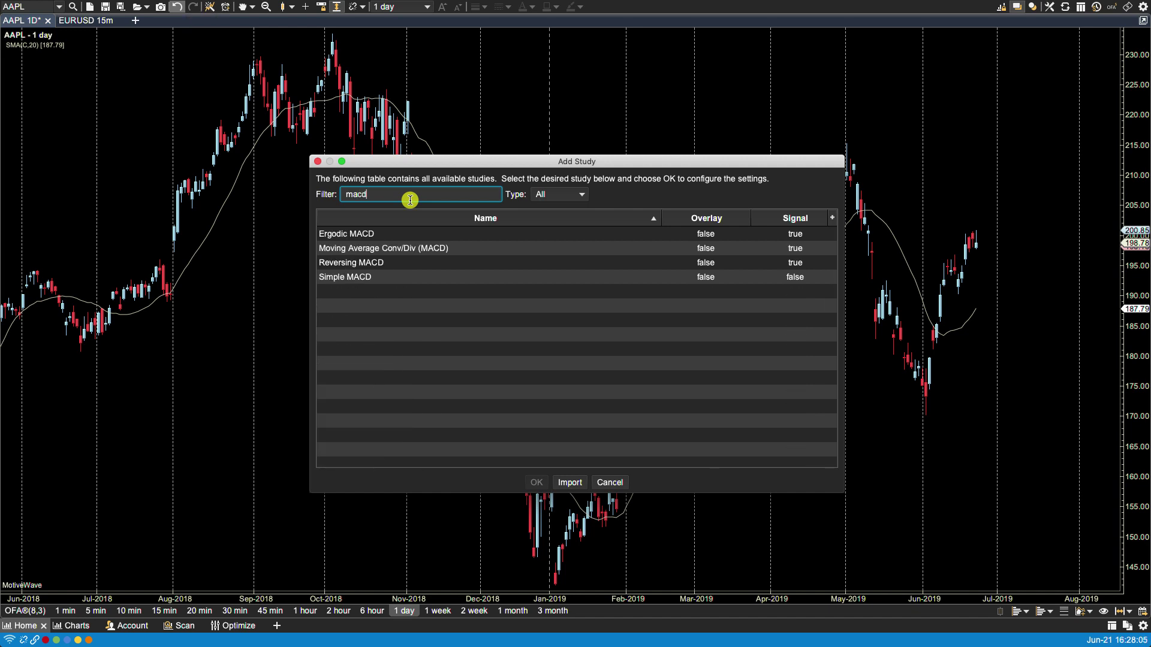
double_click(381, 276)
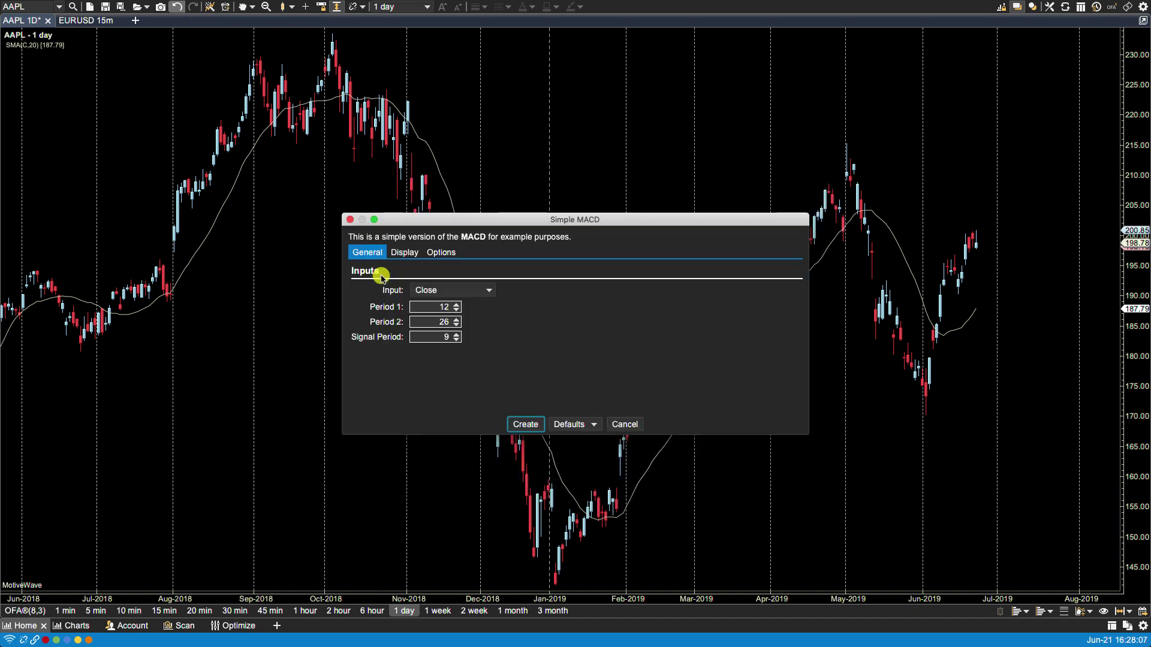
Set the Simple MACD's Graph option to Price Graph.
left_click(441, 253)
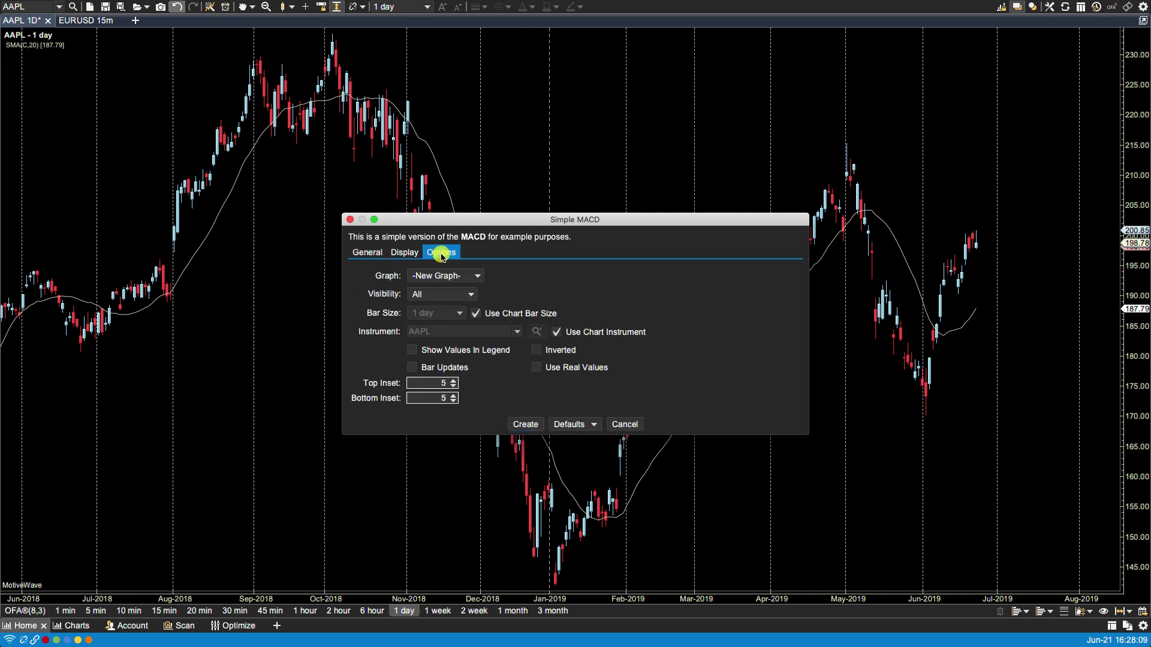
left_click(481, 277)
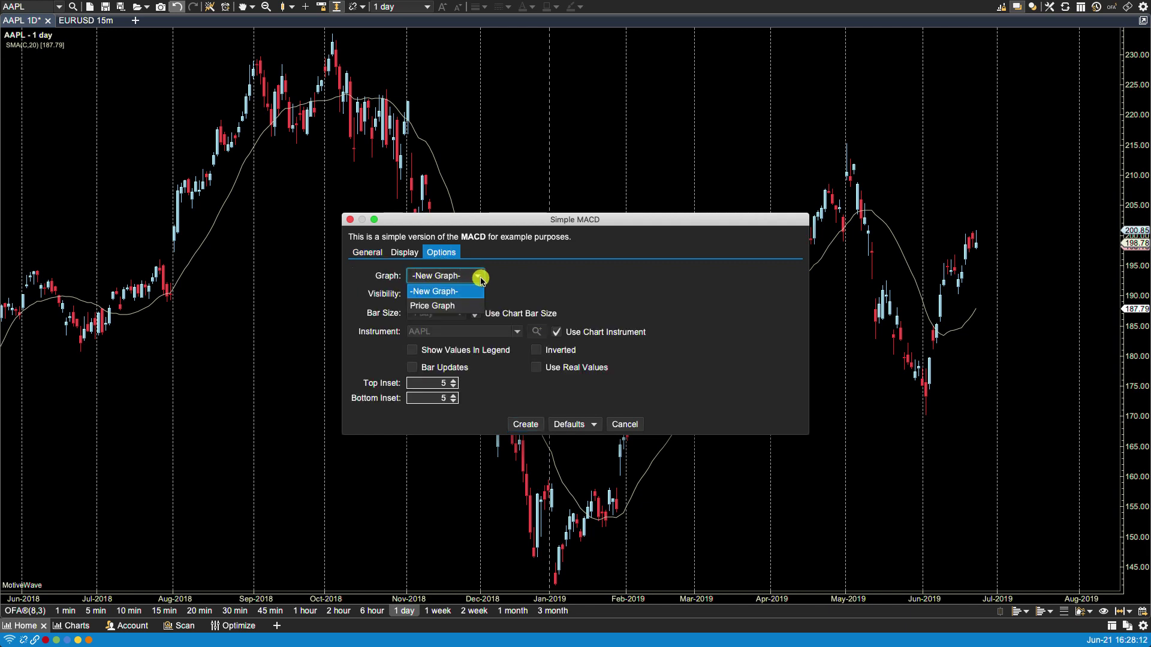
left_click(450, 306)
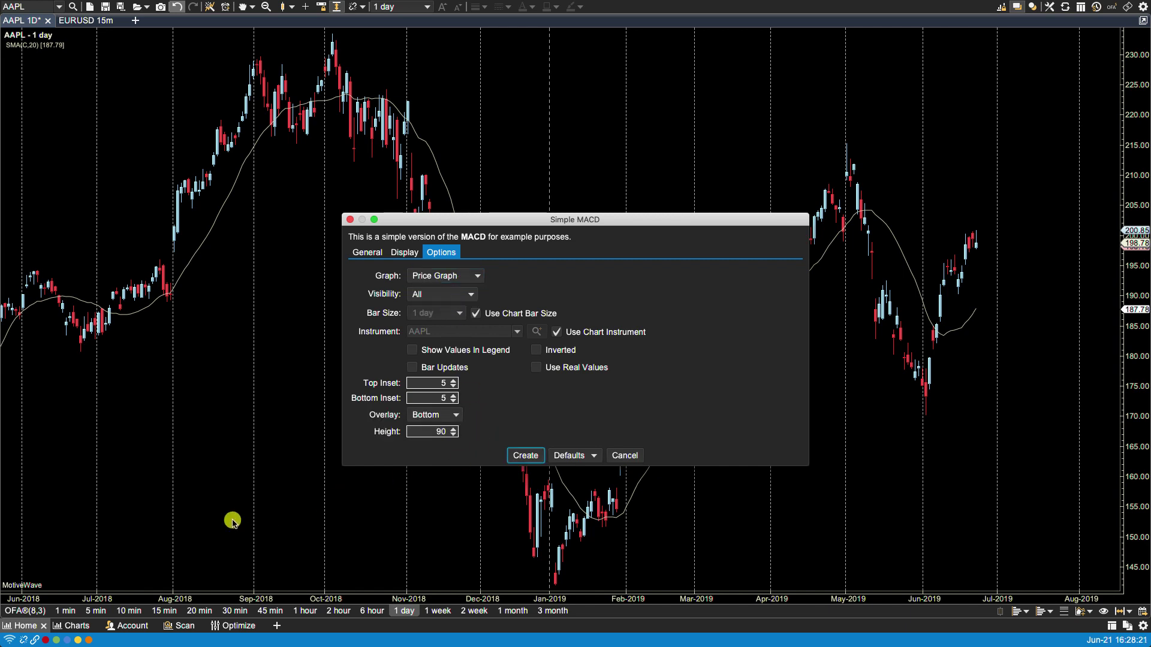
Create the Simple MACD, then set its Graph to -New Graph- with Visibility left on All.
left_click(525, 457)
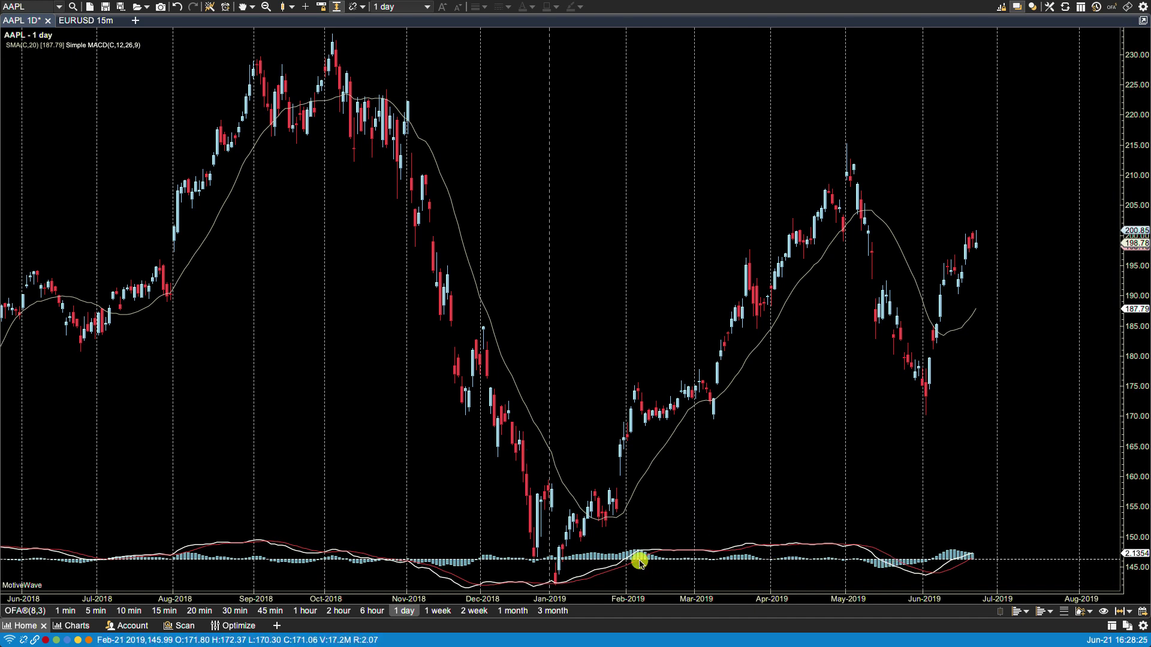
double_click(627, 550)
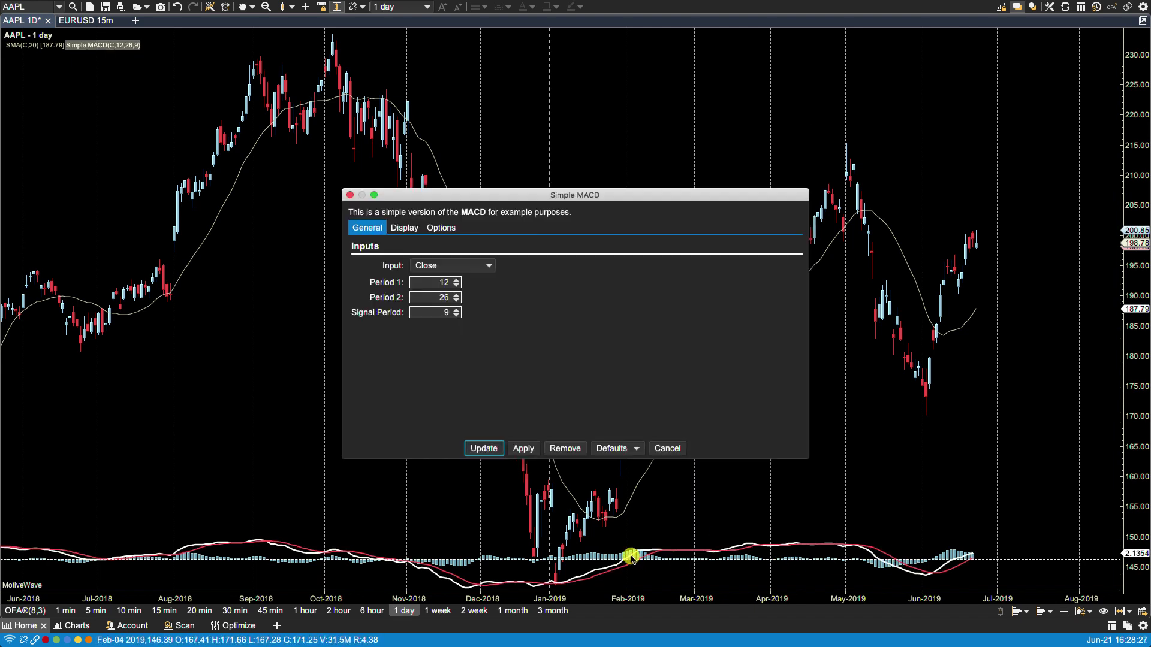
left_click(441, 228)
left_click(438, 251)
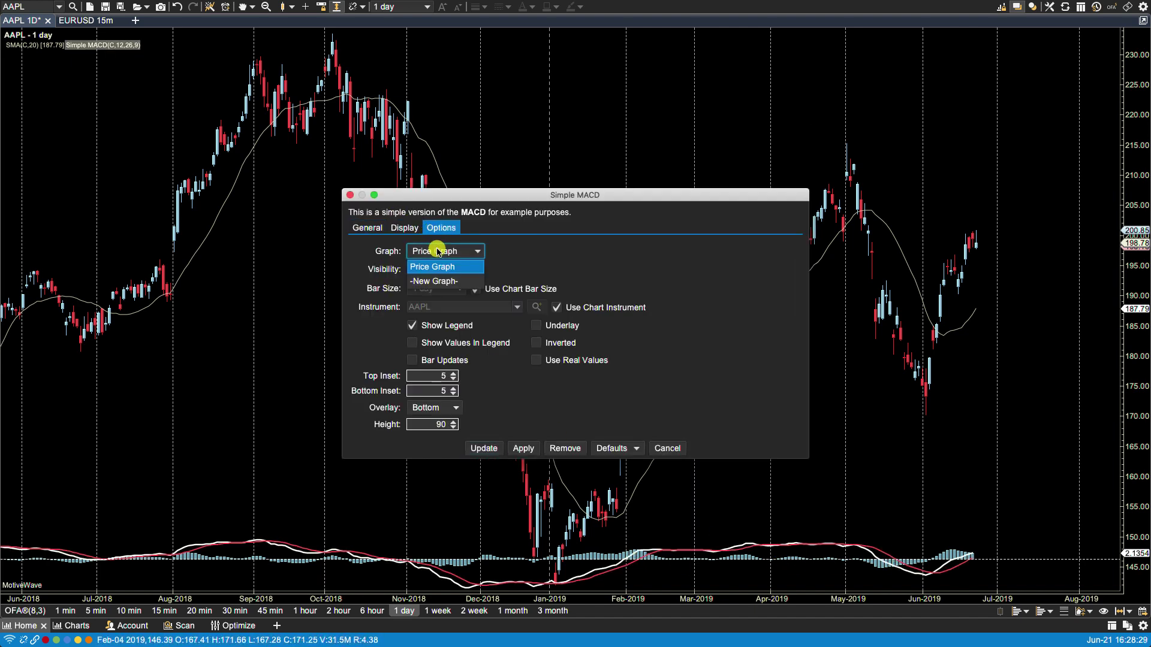
left_click(433, 282)
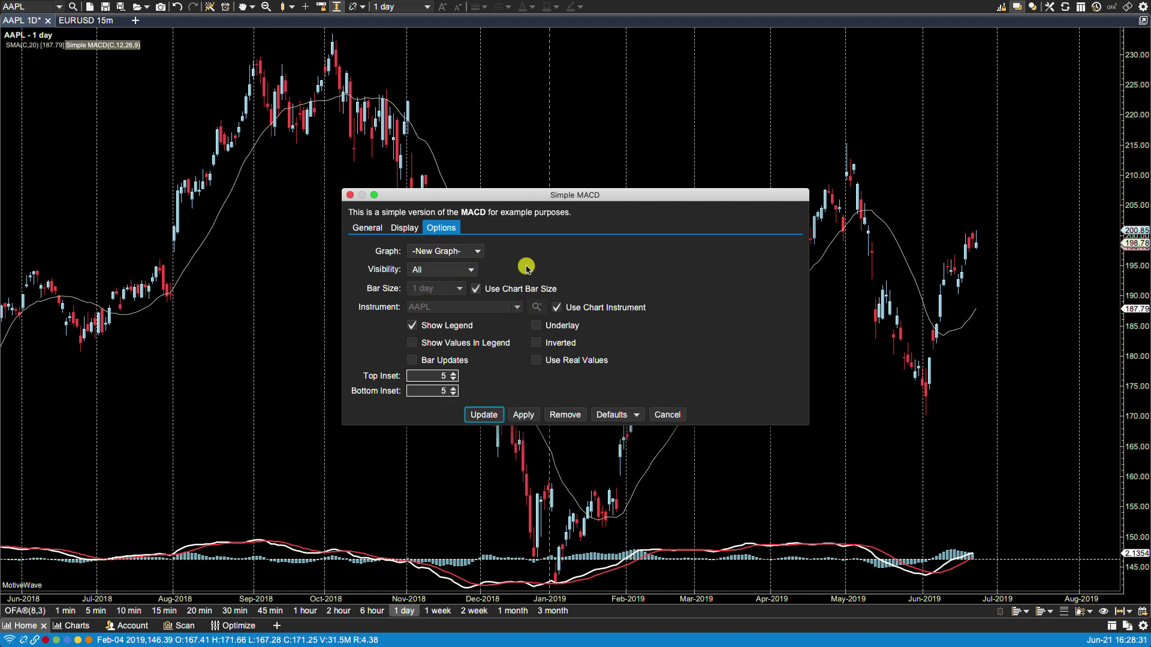
left_click(470, 271)
left_click(526, 269)
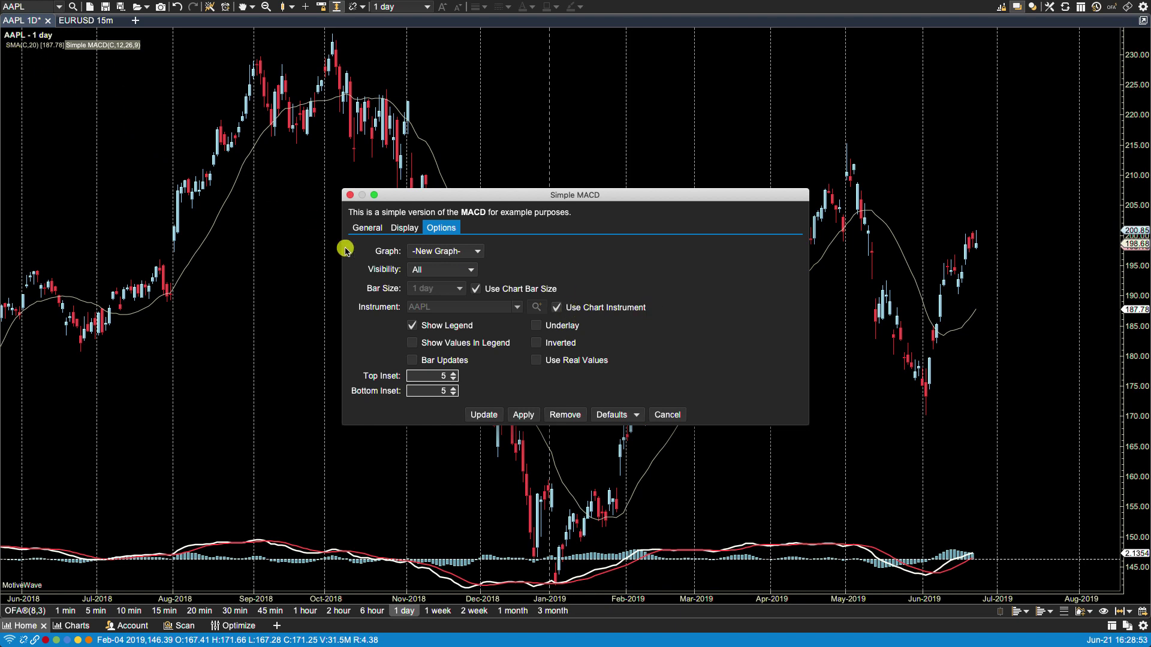
Turn off Use Chart Instrument and compute the MACD from MSFT, then apply.
left_click(557, 309)
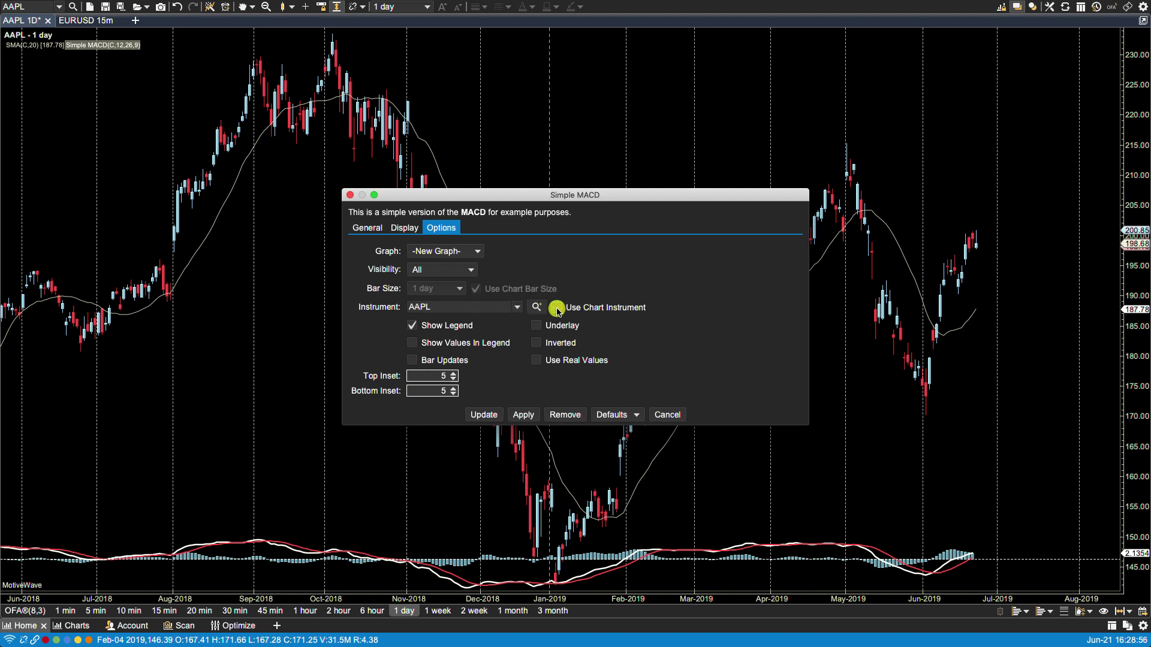
left_click(516, 307)
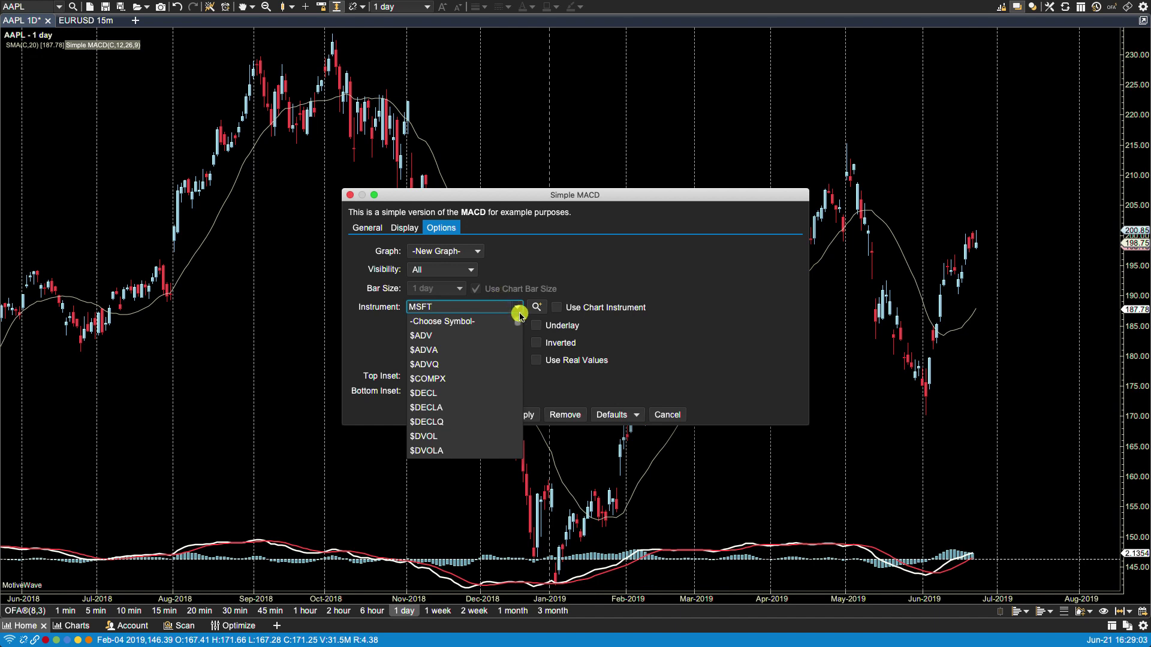
key("Return")
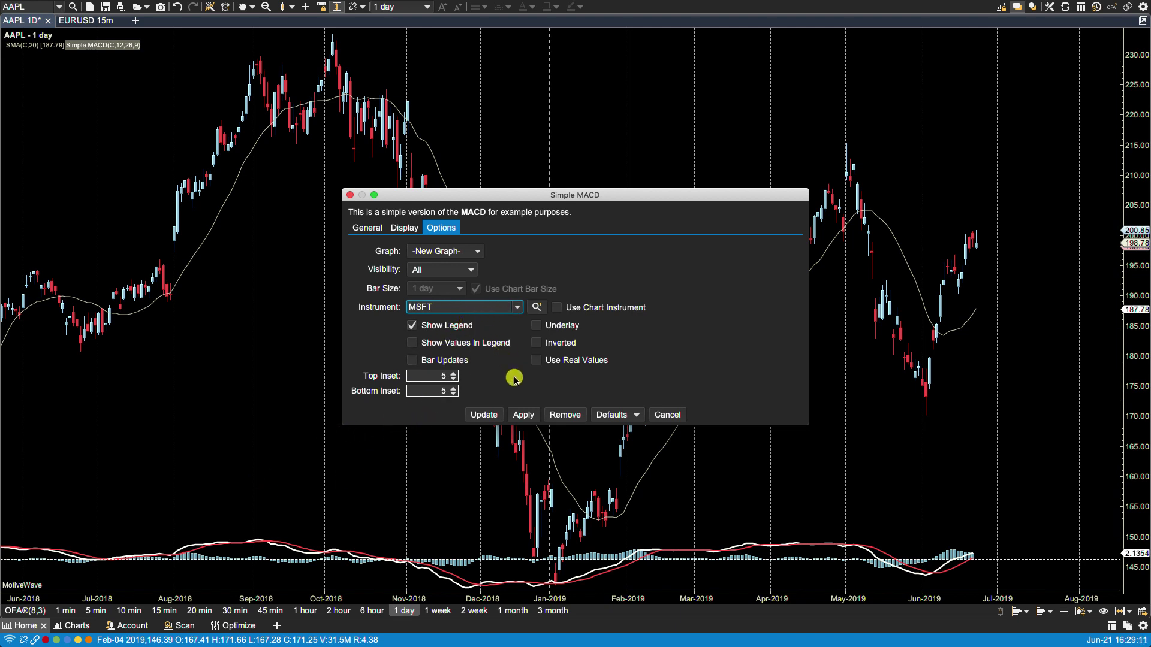
left_click(523, 414)
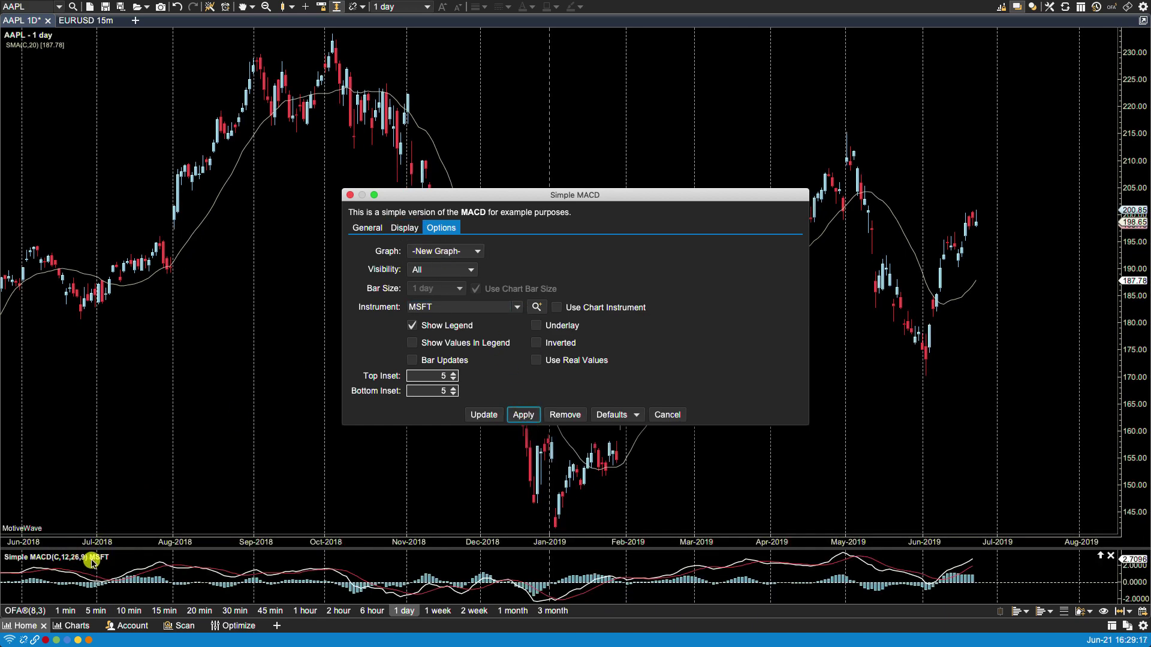
Recheck Use Chart Instrument so the MACD uses AAPL again, and apply.
left_click(556, 307)
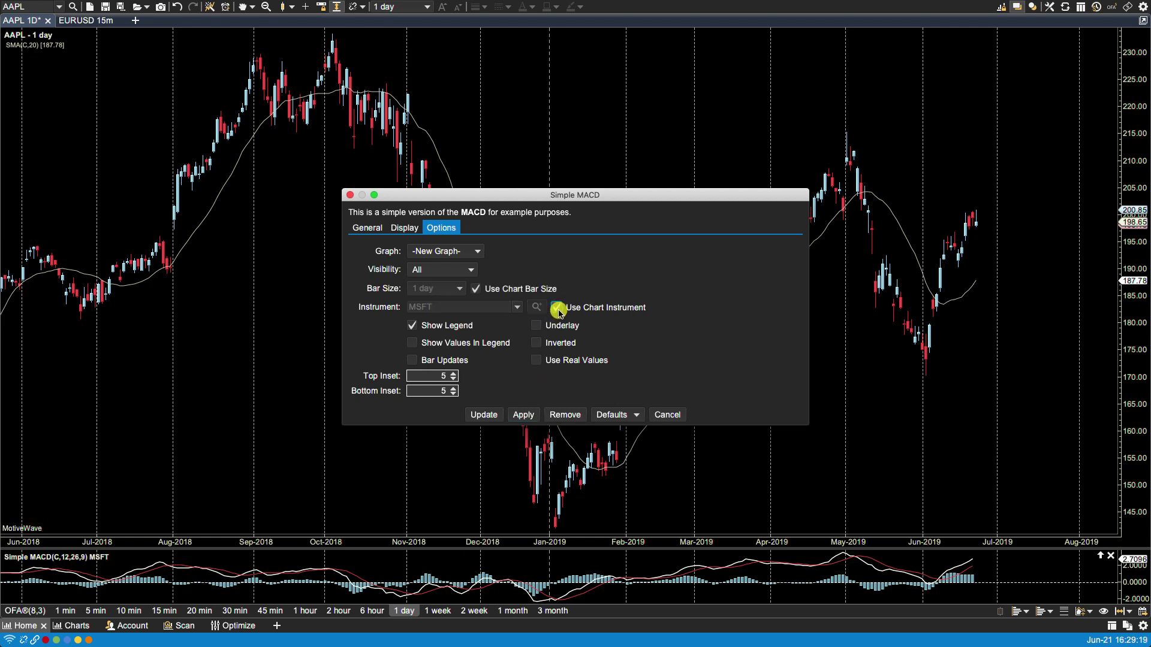
left_click(524, 416)
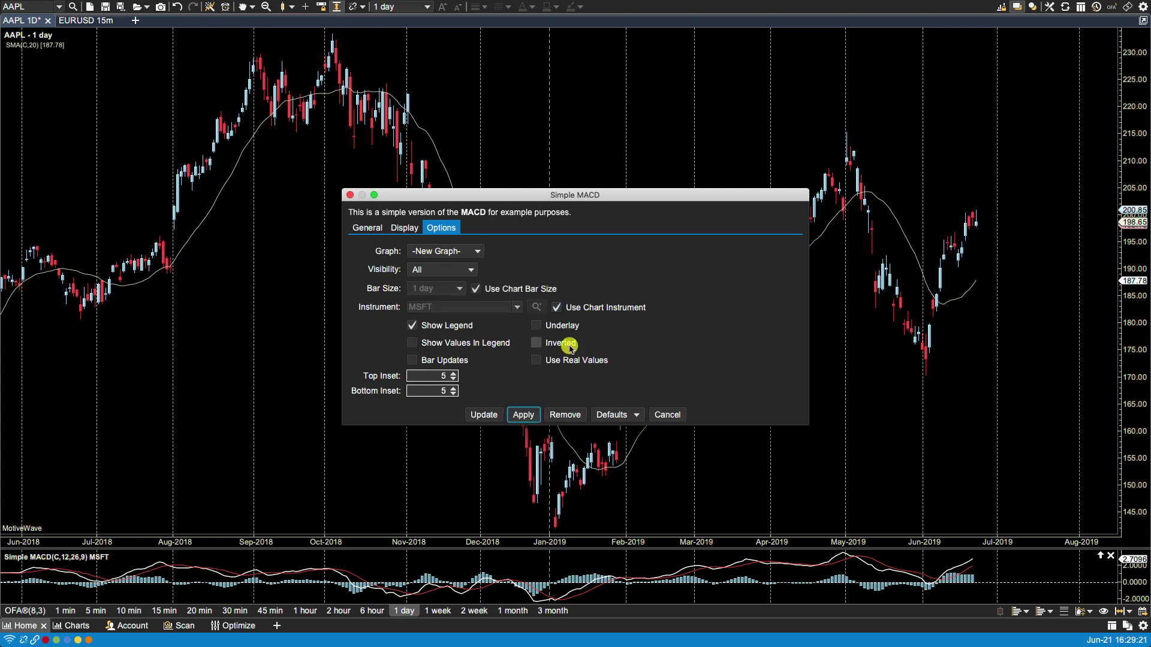
left_click(524, 416)
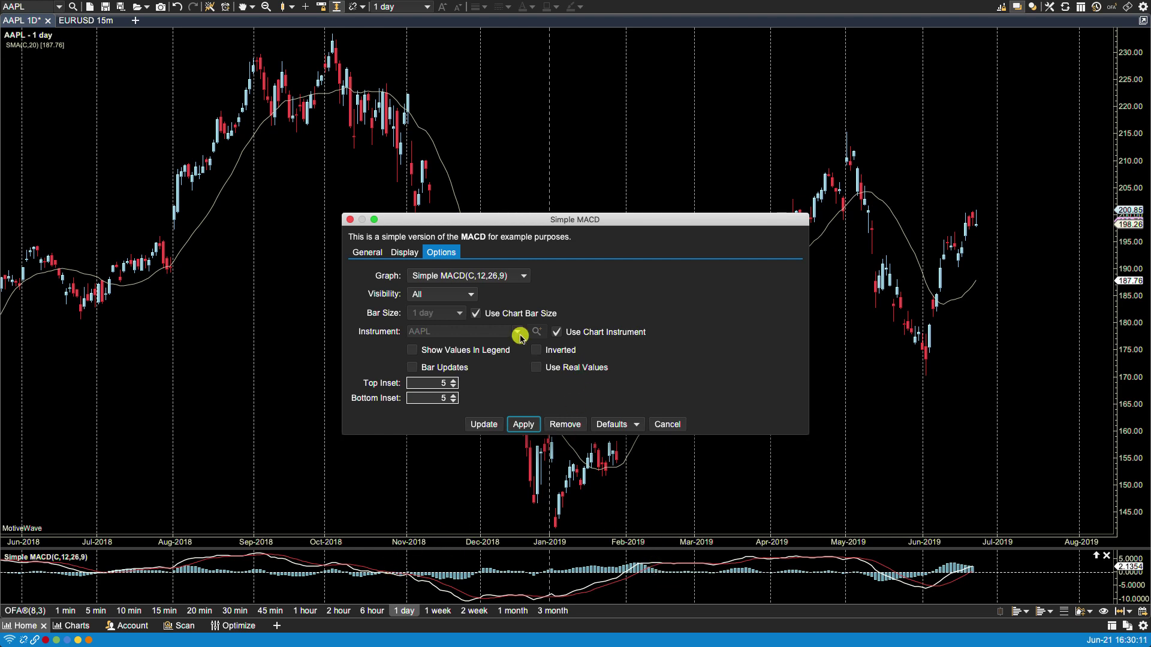
Apply the Inverted MACD display, then turn Inverted off and apply again.
left_click(536, 350)
left_click(520, 425)
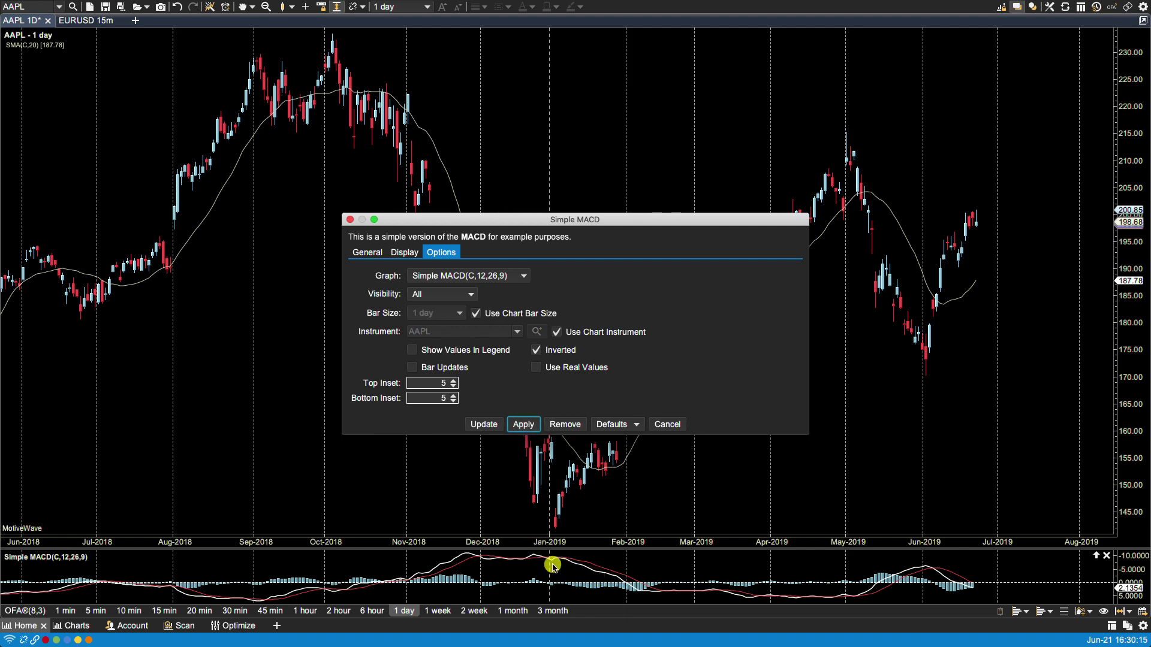
left_click(536, 350)
left_click(528, 424)
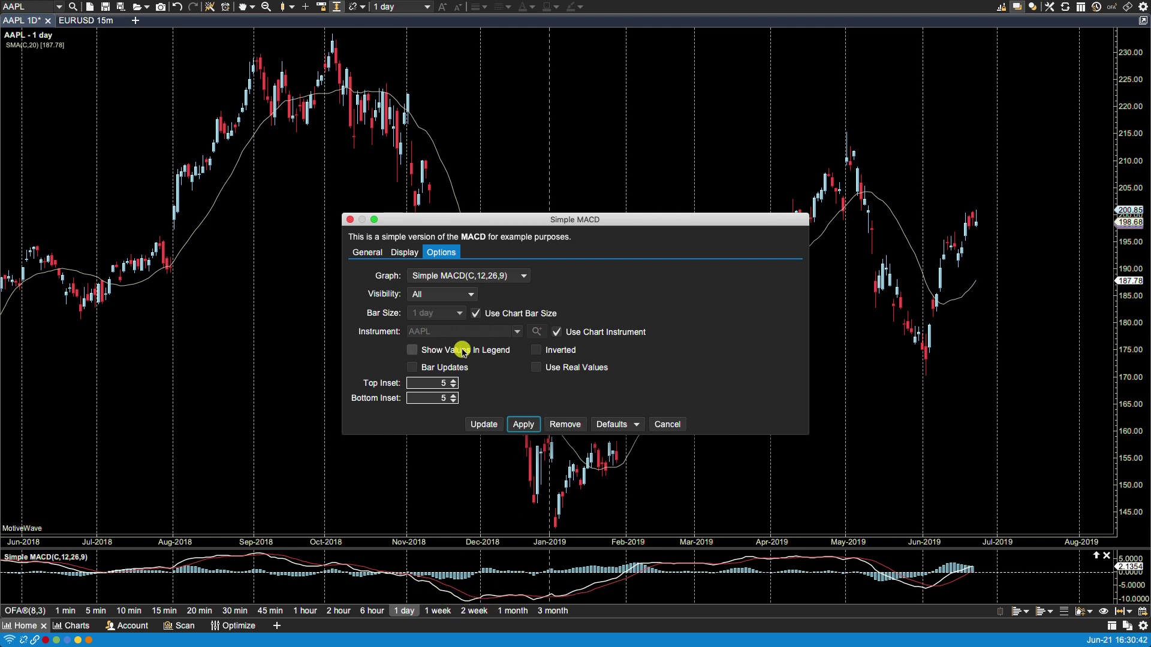
Raise the MACD Top Inset and Bottom Inset to 10 and apply, then check the Defaults dropdown.
left_click(454, 379)
left_click(453, 380)
left_click(453, 380)
left_click(454, 380)
left_click(453, 380)
left_click(454, 395)
left_click(454, 395)
left_click(454, 396)
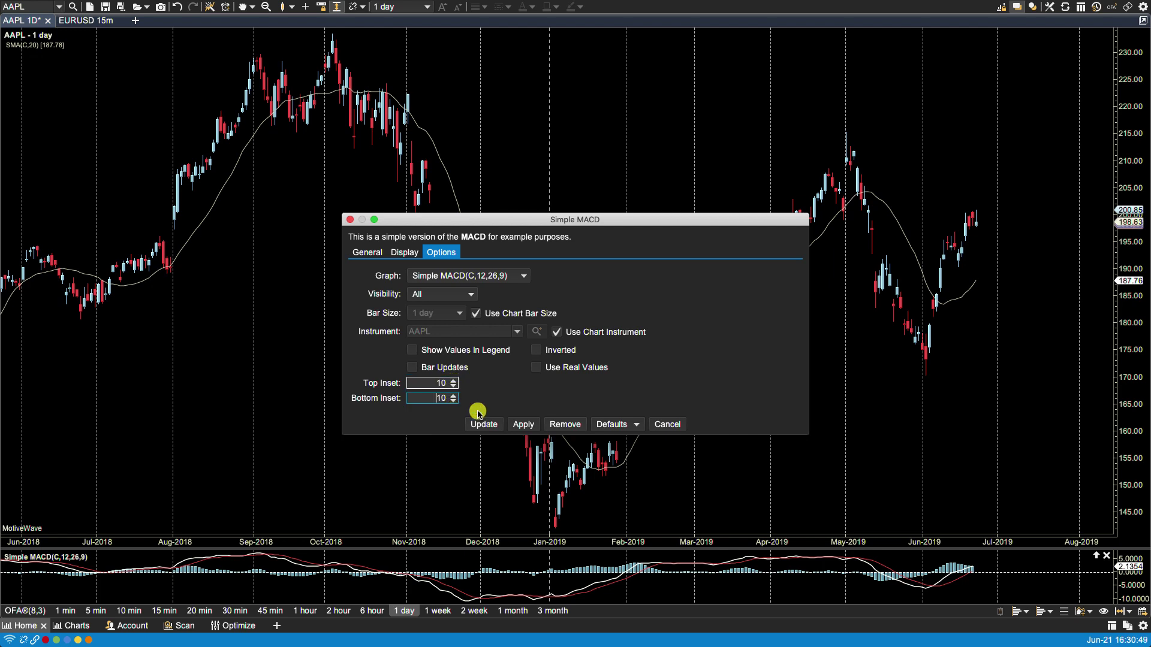
left_click(522, 423)
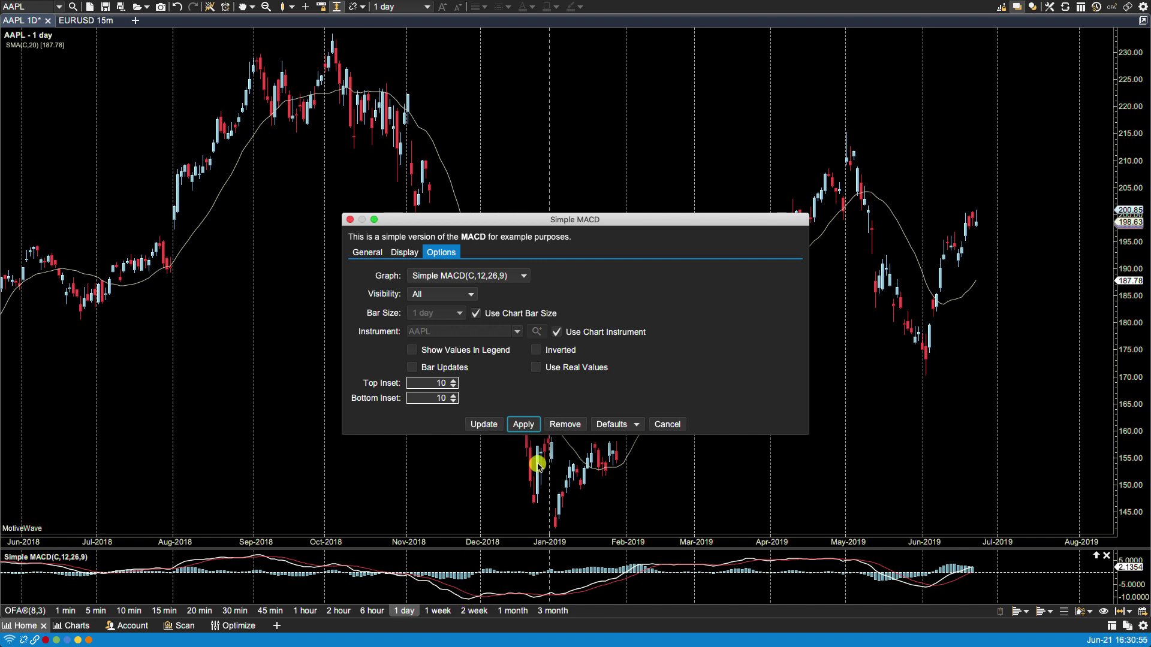
left_click(616, 428)
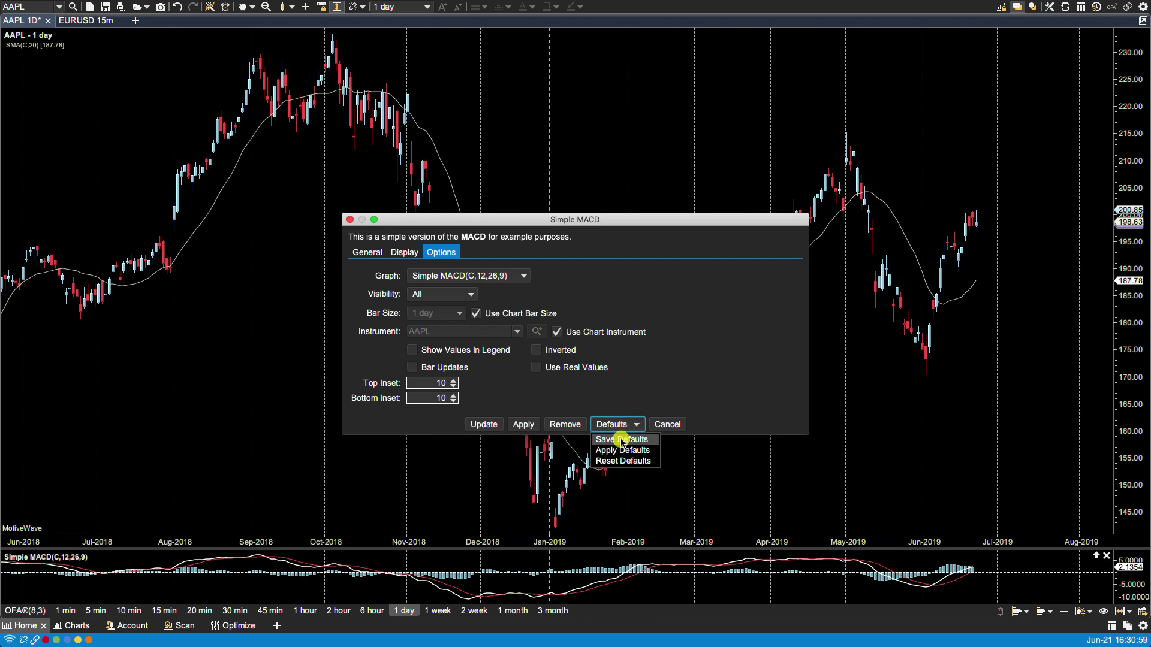
left_click(608, 386)
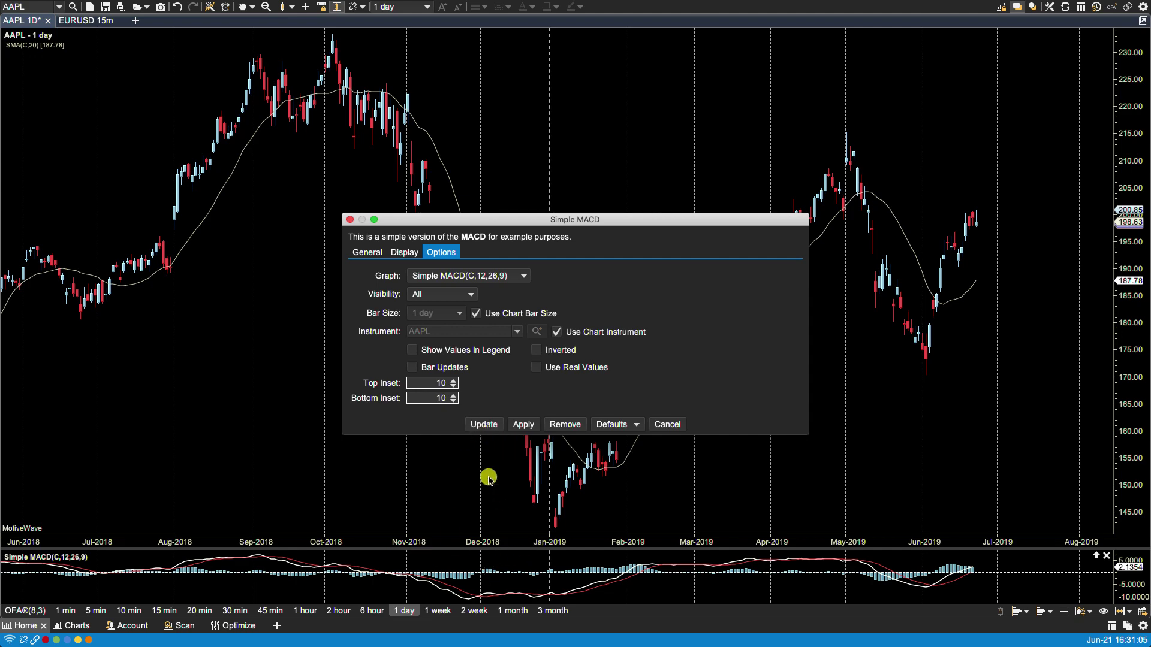
Close the MACD settings, enlarge its pane, and move the SMA onto the Simple MACD(C,12,26,9) graph.
left_click(484, 424)
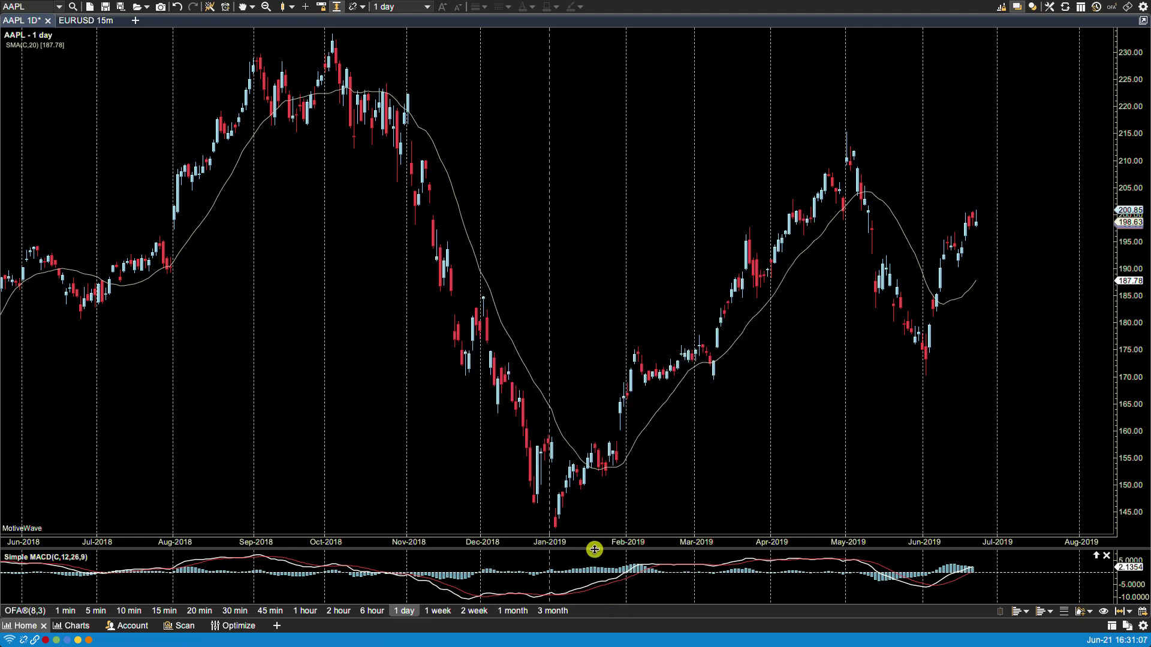
left_click_drag(594, 548, 599, 507)
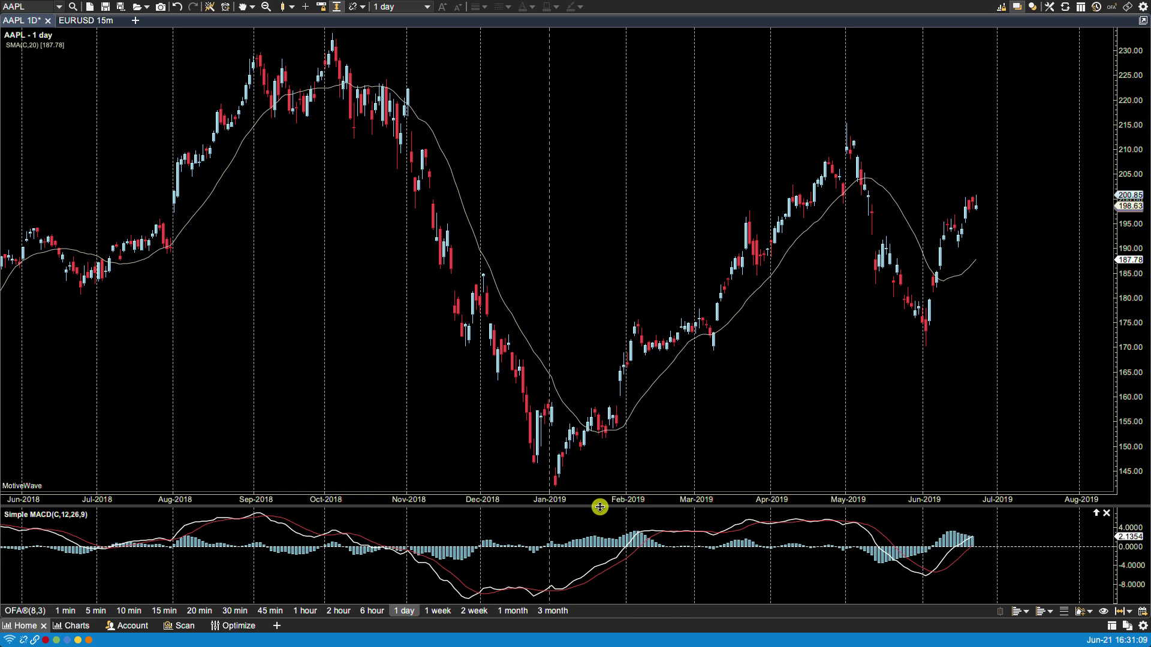
double_click(434, 136)
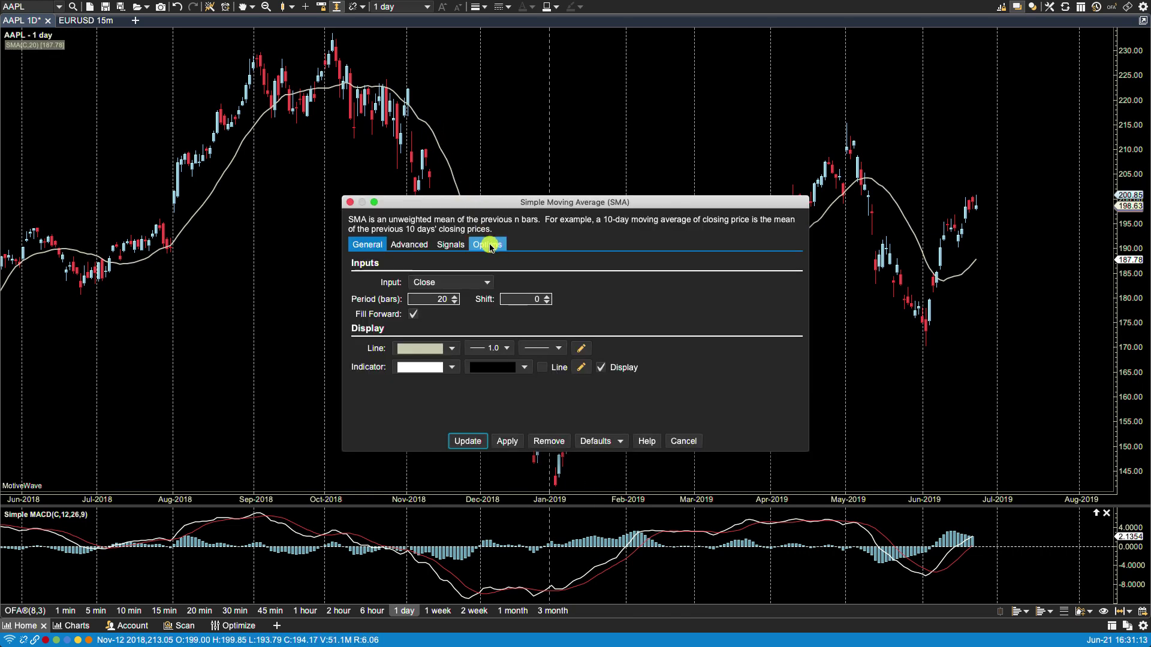
left_click(489, 245)
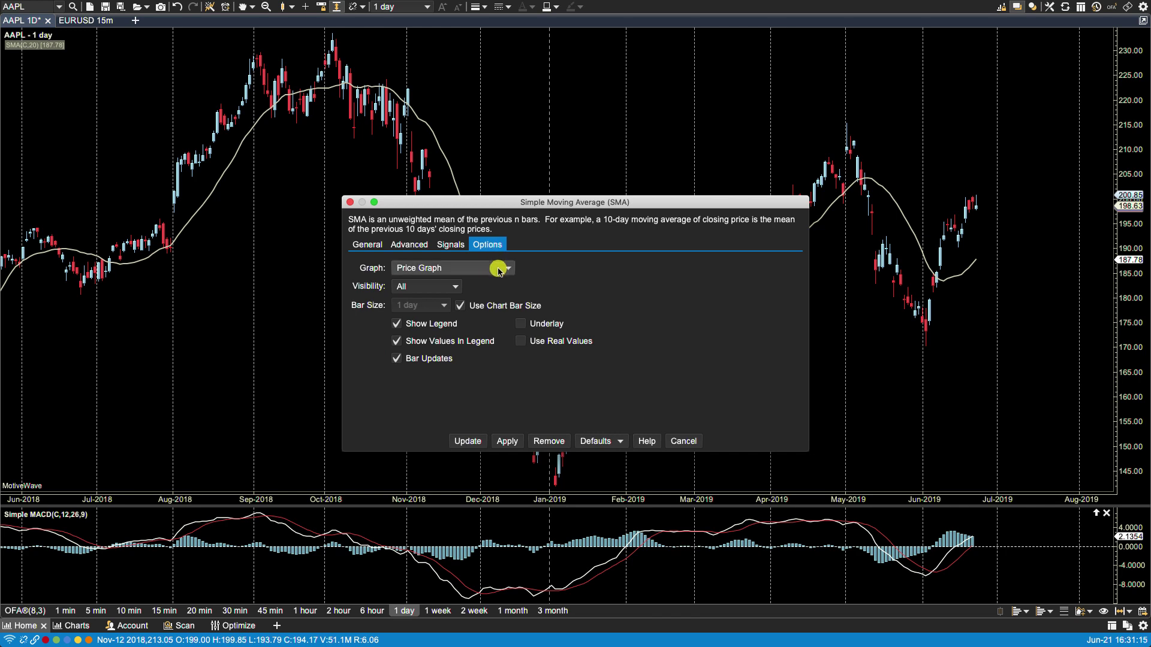
left_click(499, 270)
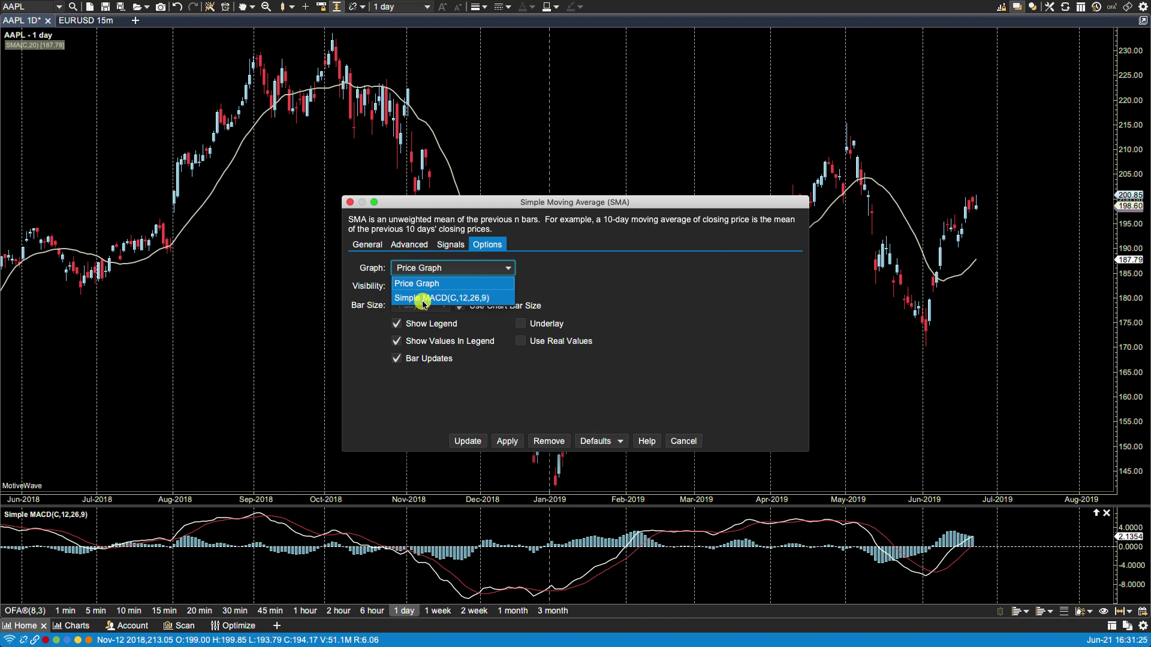
left_click(422, 300)
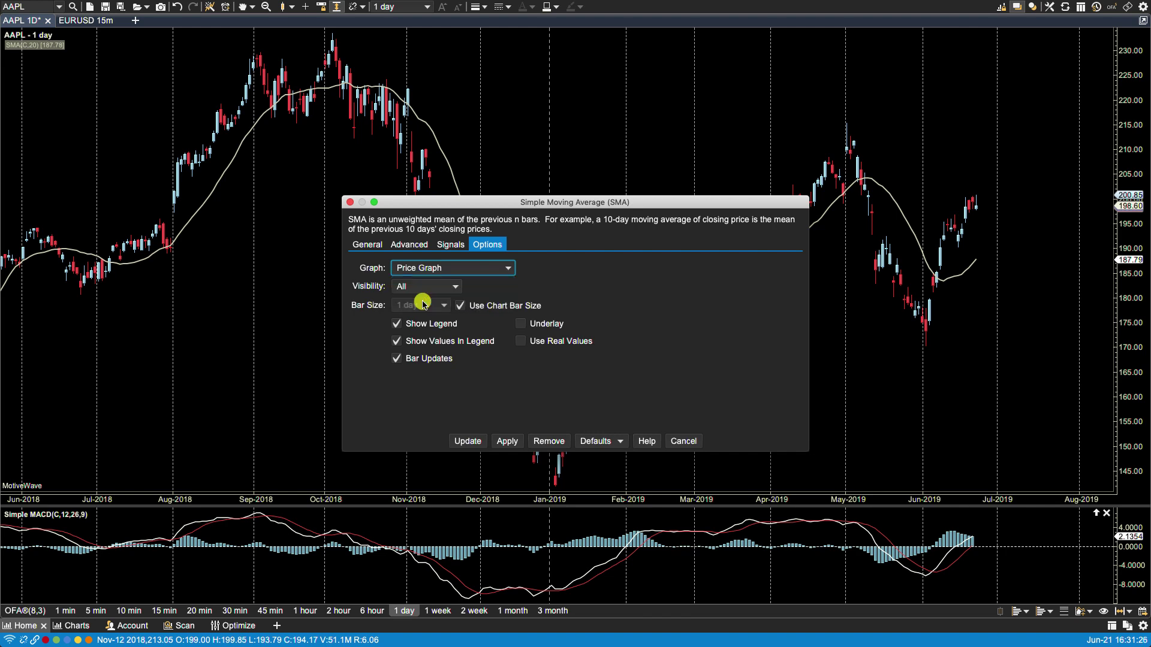
left_click(501, 447)
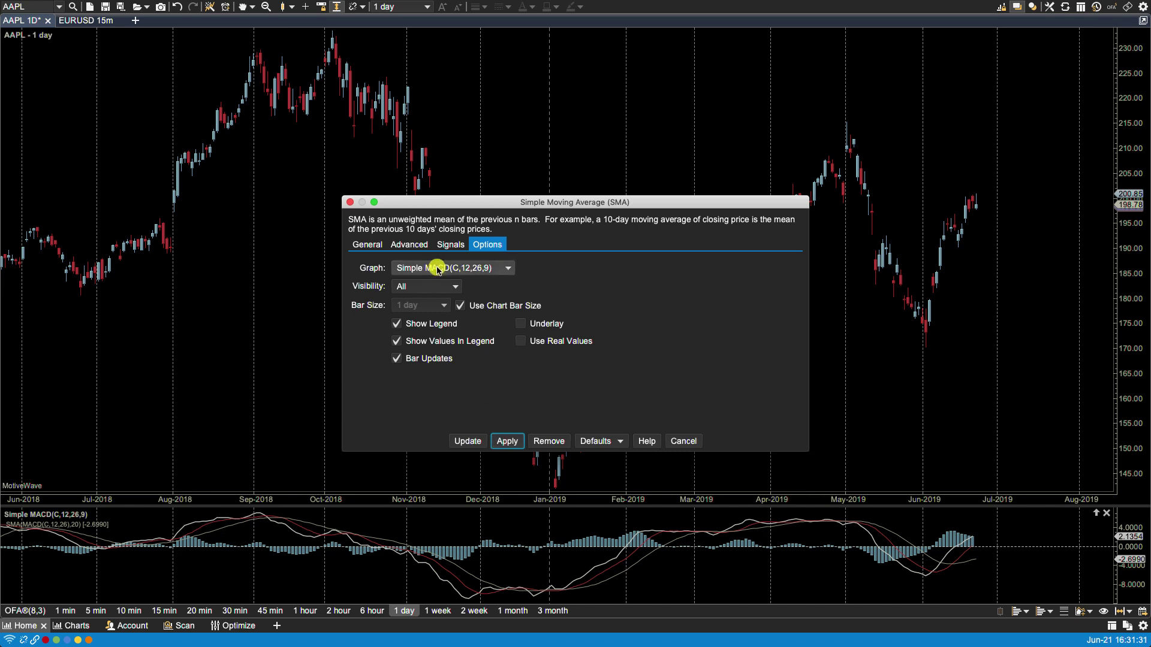
Change the SMA line colour to magenta on the General tab, apply, and close with Update.
left_click(375, 245)
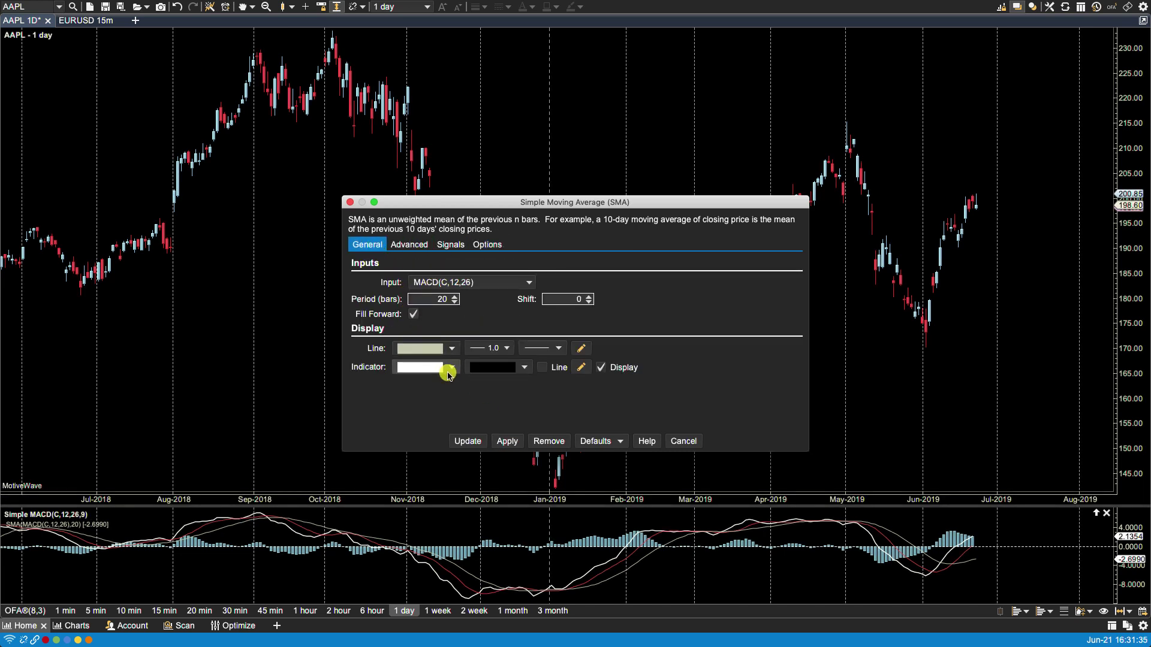
left_click(451, 348)
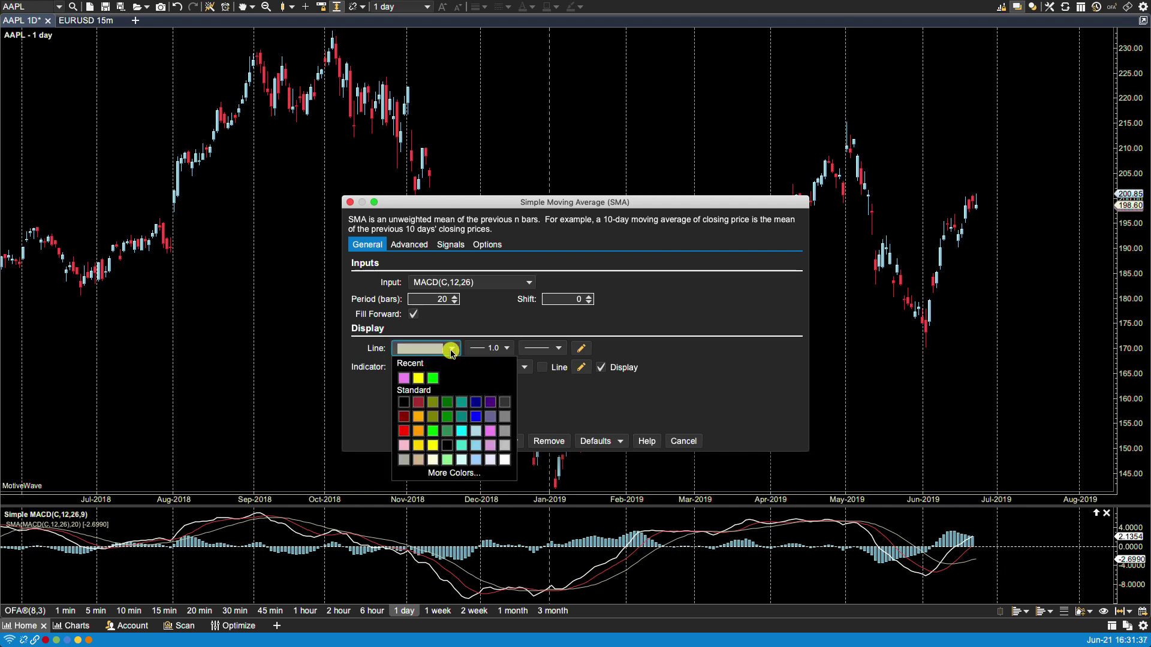
left_click(406, 378)
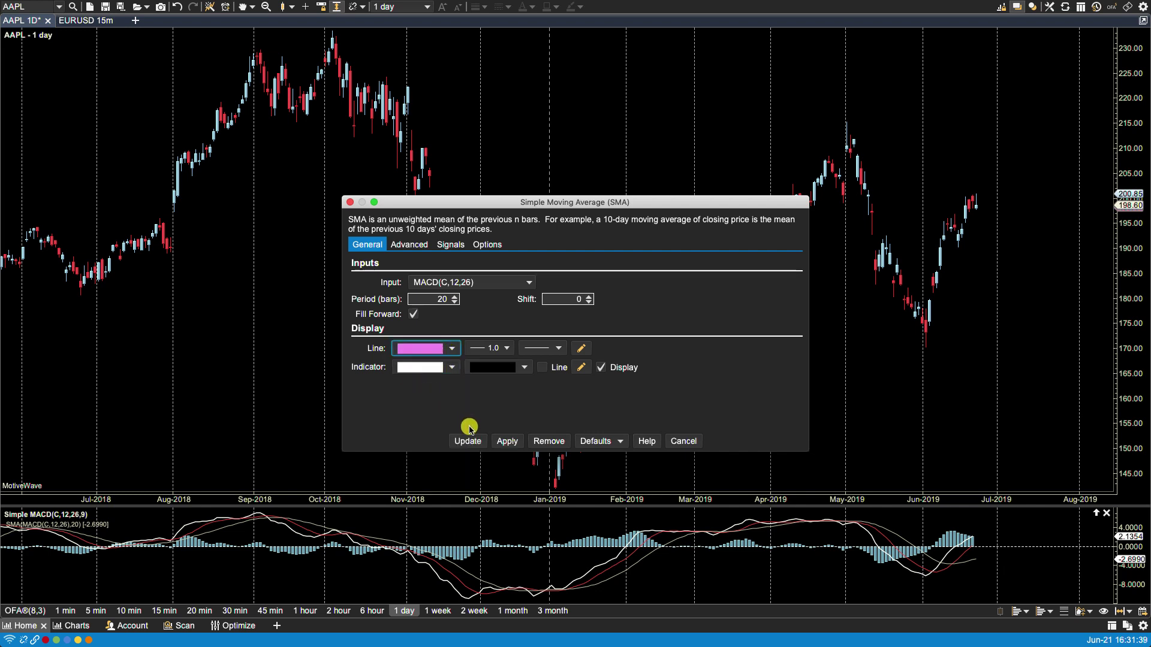
left_click(506, 442)
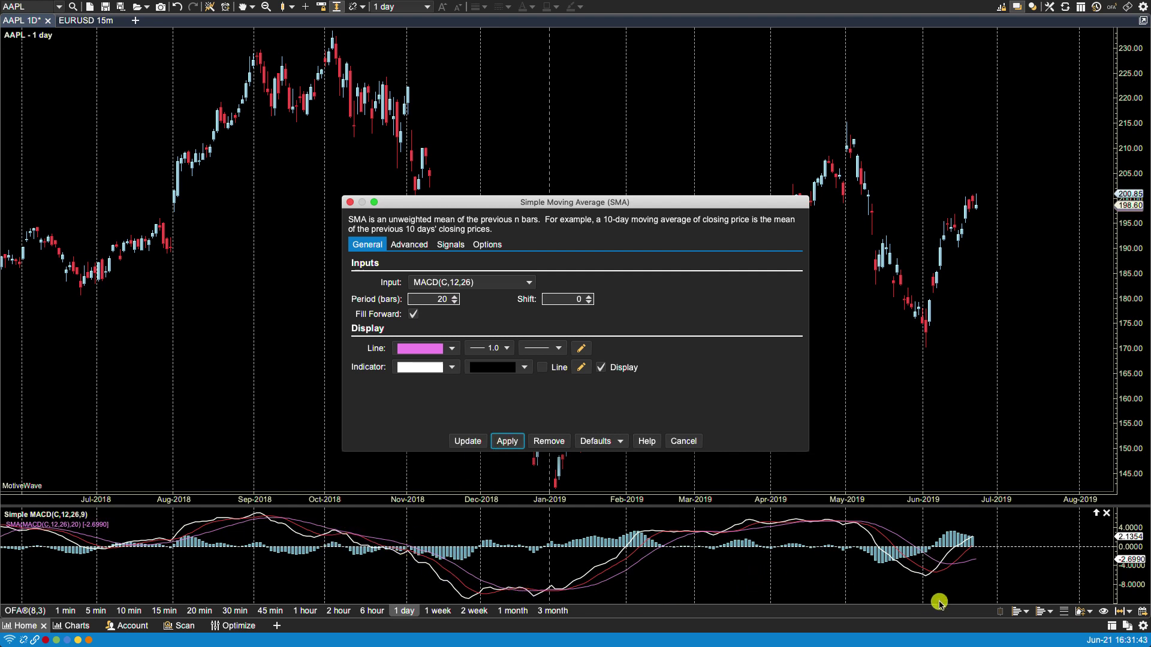
left_click(466, 442)
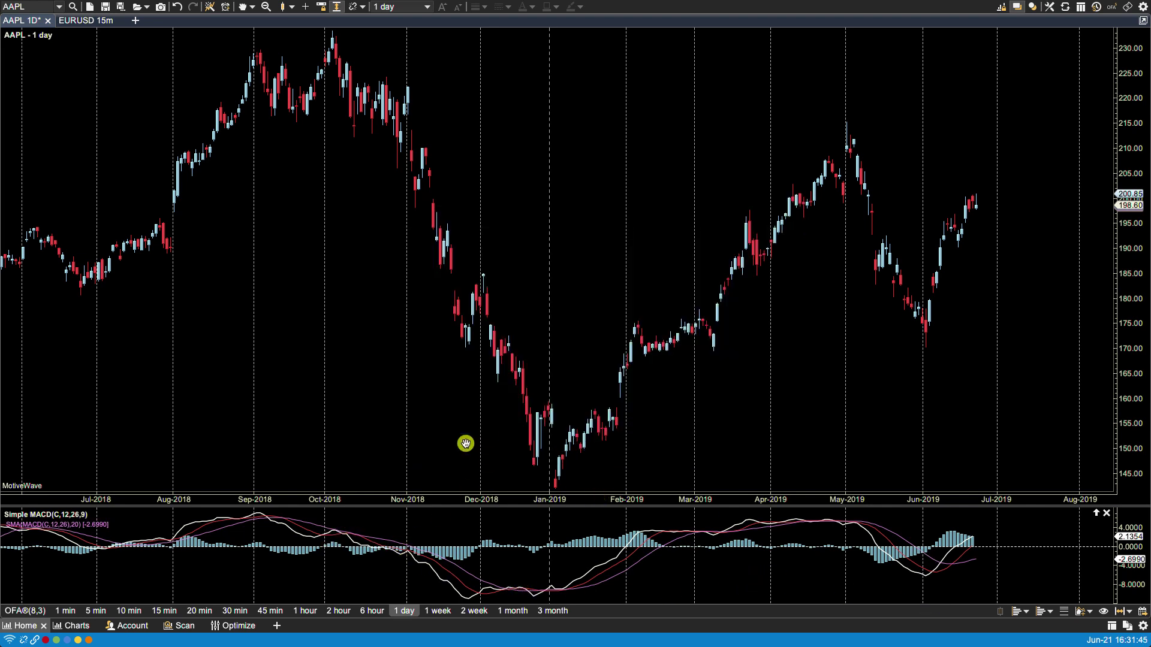